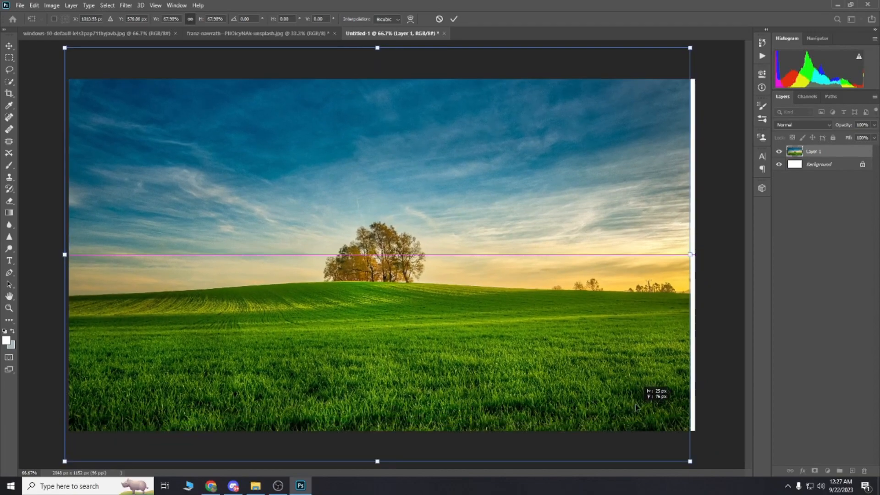
- Commit the field photo's placement and select most of the sky on Layer 1 with the Magic Wand
key("Return")
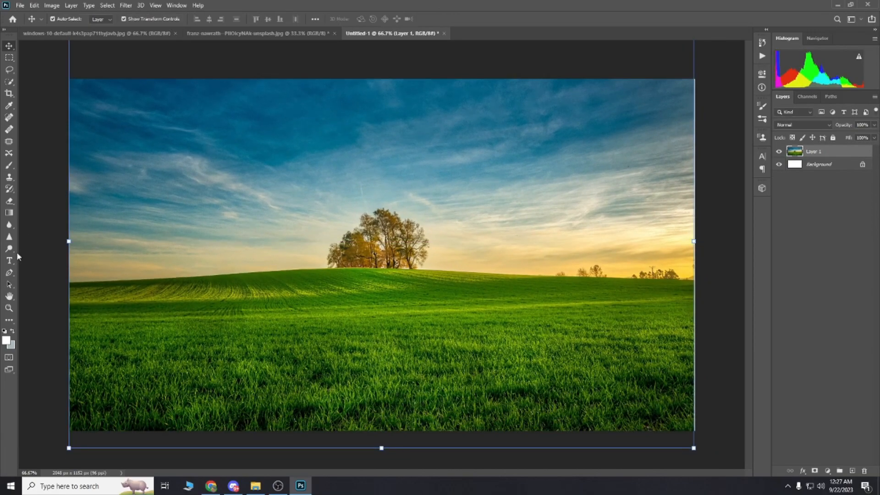
right_click(9, 81)
left_click(42, 102)
left_click(265, 192)
left_click(273, 116, "shift")
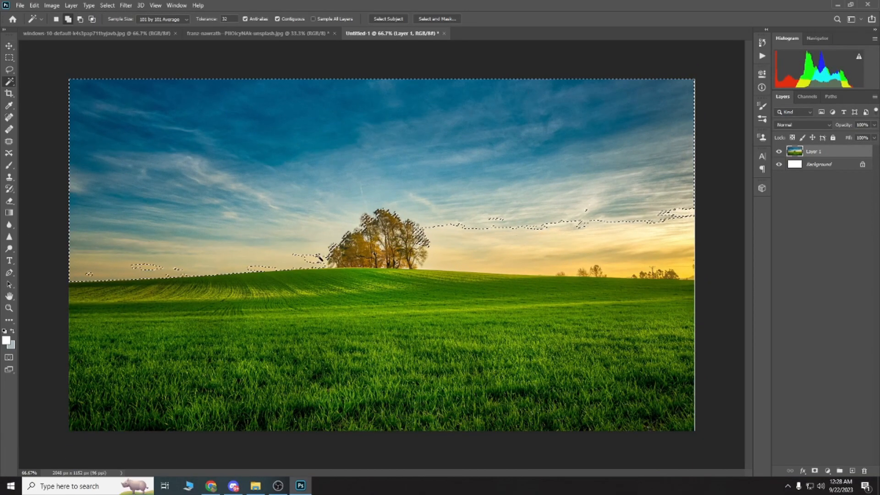
left_click(641, 238, "shift")
- Extend the selection over the remaining sky and the trees with Quick Selection, delete the selected area and deselect
right_click(9, 82)
left_click(51, 90)
left_click(179, 275)
mouse_move(280, 264)
left_mouse_down()
mouse_move(428, 247)
mouse_move(426, 263)
mouse_move(521, 253)
mouse_move(675, 274)
left_mouse_up()
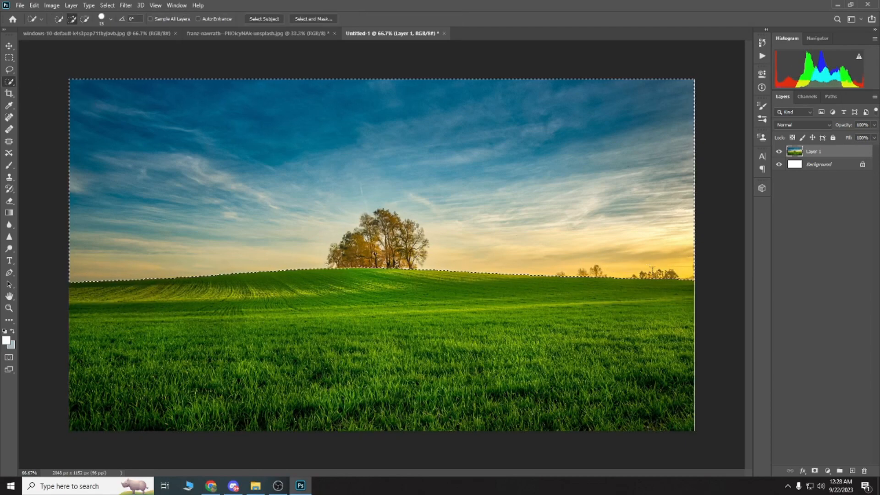
key("Delete")
key("ctrl+d")
key("shift+w")
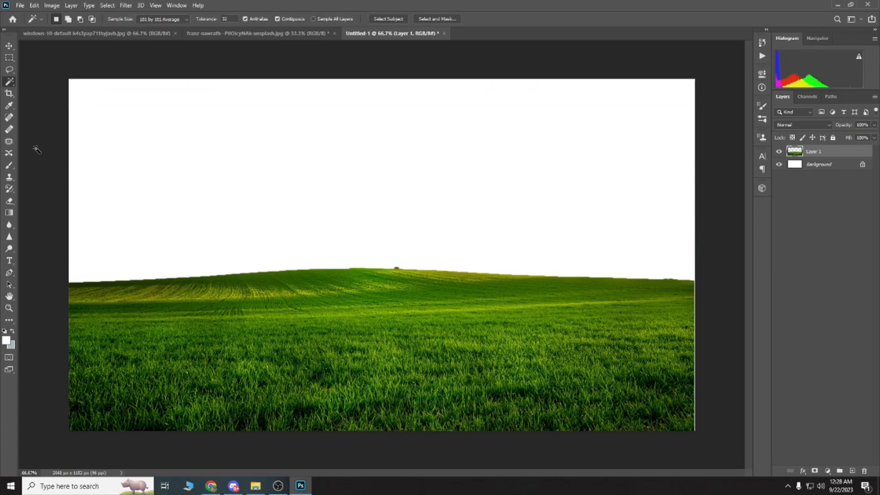
- Erase the tree stub and leftover fringe along the right half of the horizon with a size 20 Eraser at 100% opacity and flow
double_click(8, 311)
key("e")
left_click(173, 19)
left_click_drag(161, 30, 203, 30)
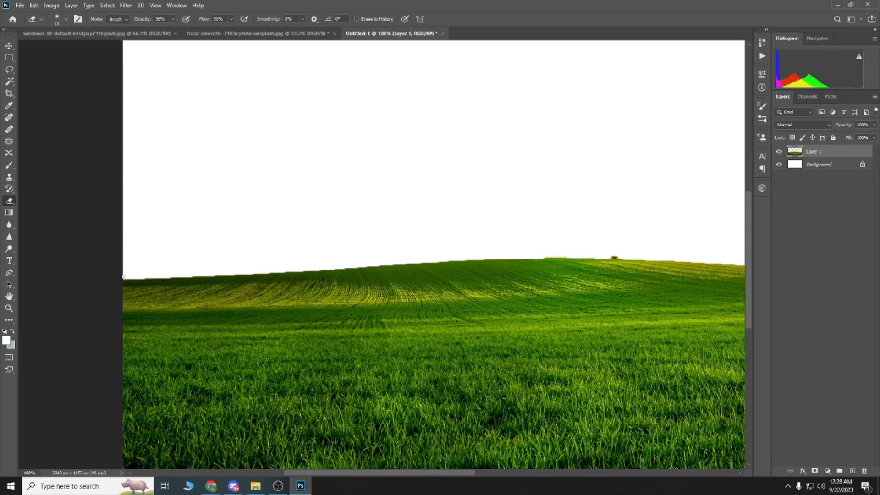
key("bracketright")
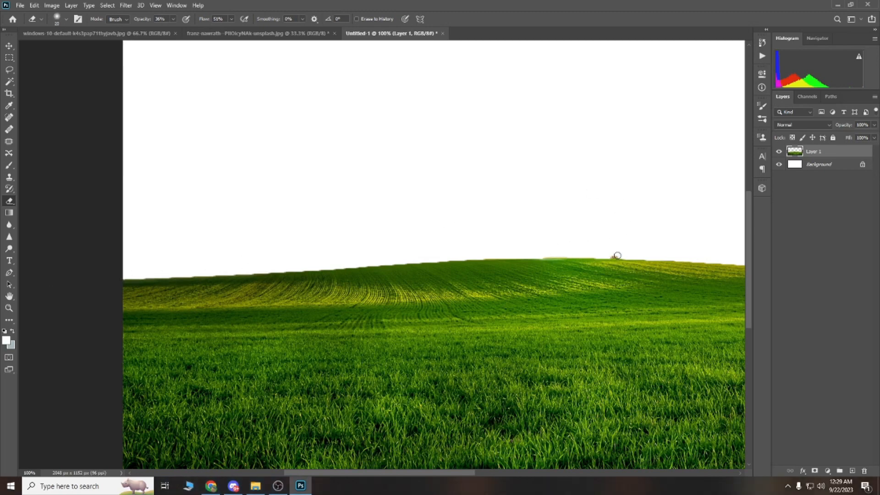
left_click_drag(233, 27, 255, 28)
key("0")
left_click_drag(359, 479, 471, 478)
left_click_drag(597, 271, 427, 267)
left_click_drag(317, 262, 533, 270)
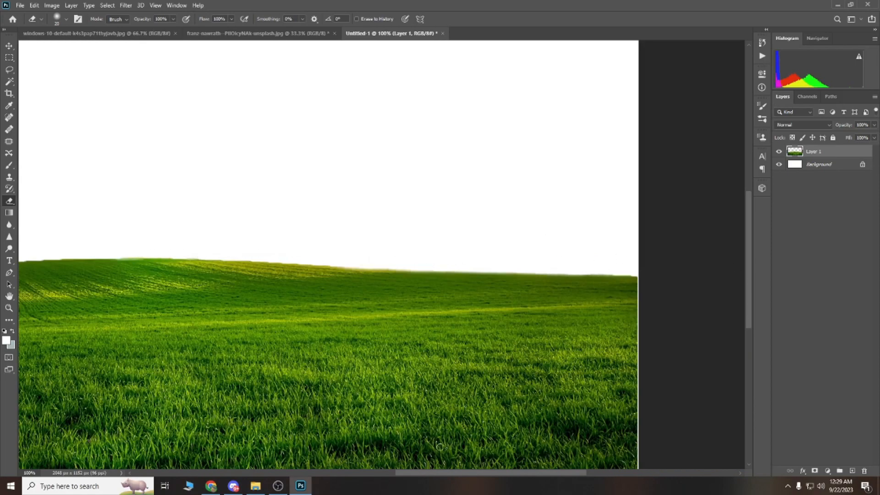
- Erase the remaining fringe along the crest and left slope of the hill, undoing strokes that go wrong
left_click_drag(433, 475, 351, 476)
left_click_drag(439, 257, 328, 259)
key("ctrl+z")
left_click_drag(592, 261, 363, 257)
left_click_drag(374, 474, 341, 476)
left_click_drag(464, 260, 373, 265)
key("ctrl+z")
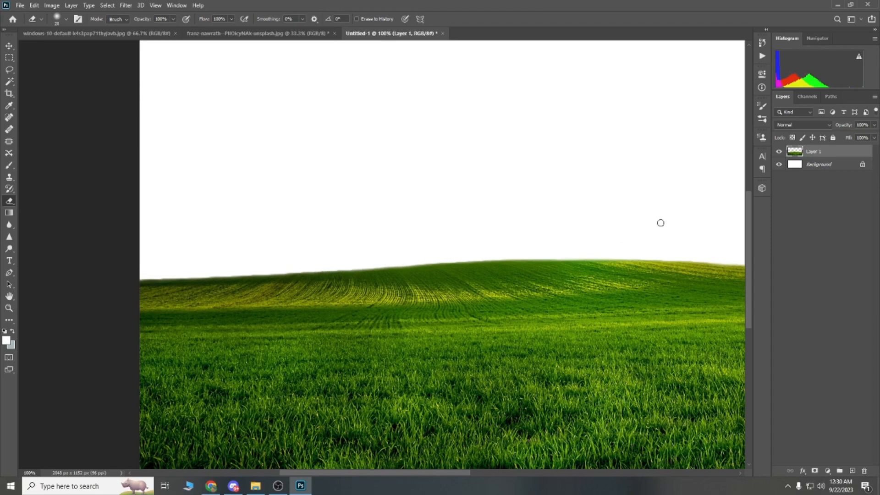
- Open the teahub.io cloud wallpaper image and bring it into Untitled-1 as a new layer above the field
key("z")
right_click(533, 231)
left_click(546, 230)
left_click(257, 486)
left_click_drag(253, 117, 481, 29)
key("v")
left_click_drag(343, 304, 331, 244)
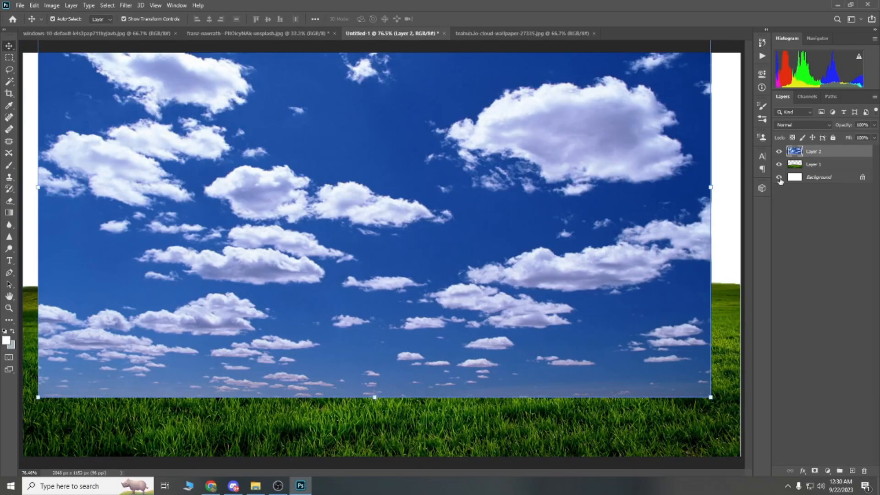
- Place the cloud layer beneath the field layer, align it with the canvas's left edge and scale it down
left_click_drag(799, 153, 800, 171)
left_click_drag(328, 186, 293, 186)
left_click_drag(677, 398, 513, 271)
key("Return")
- Duplicate the cloud layer and position the copy over the uncovered right part of the sky
key("ctrl+c")
key("ctrl+v")
left_click_drag(486, 226, 521, 173)
key("ctrl+t")
left_click_drag(725, 320, 656, 280)
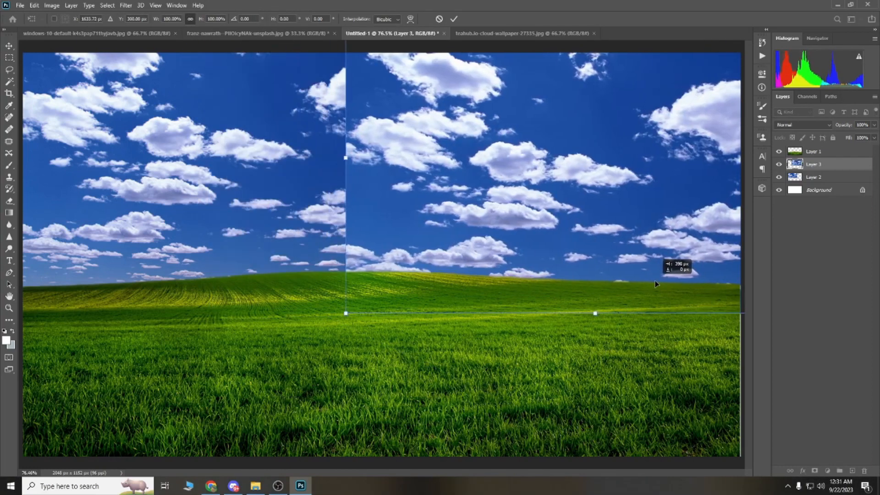
- Stretch the field layer slightly to 100.10% so it covers the canvas's right edge
left_click(9, 45)
left_click(489, 393)
left_click_drag(739, 239, 741, 239)
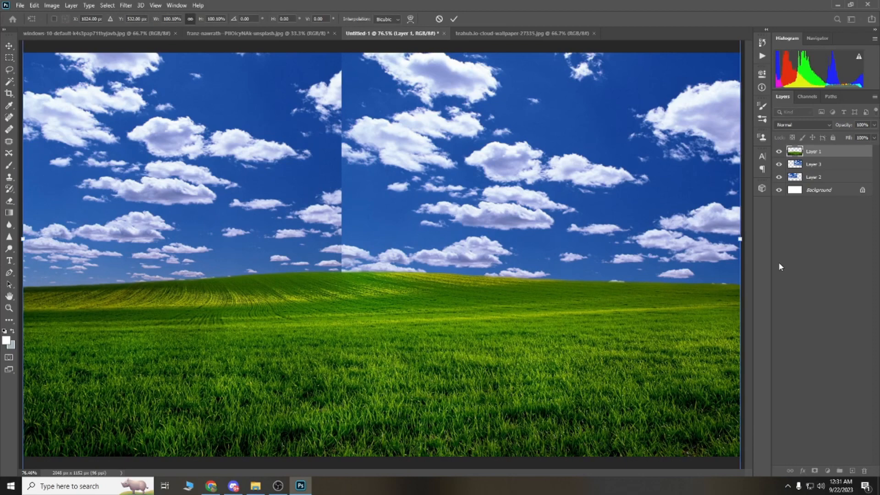
- Erase part of Layer 3 near its upper left edge to blend the clouds at the seam
left_click(9, 200)
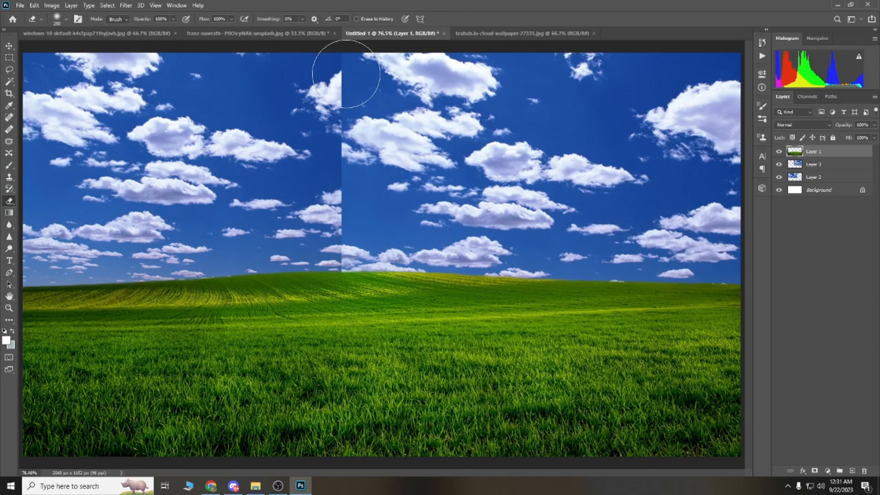
left_click(810, 164)
mouse_move(396, 80)
left_mouse_down()
mouse_move(377, 94)
mouse_move(375, 80)
mouse_move(456, 66)
left_mouse_up()
key("ctrl+z")
key("bracketleft")
key("bracketleft")
- Shift Layer 3 slightly to the right and move Layer 2 above it in the layer order
key("v")
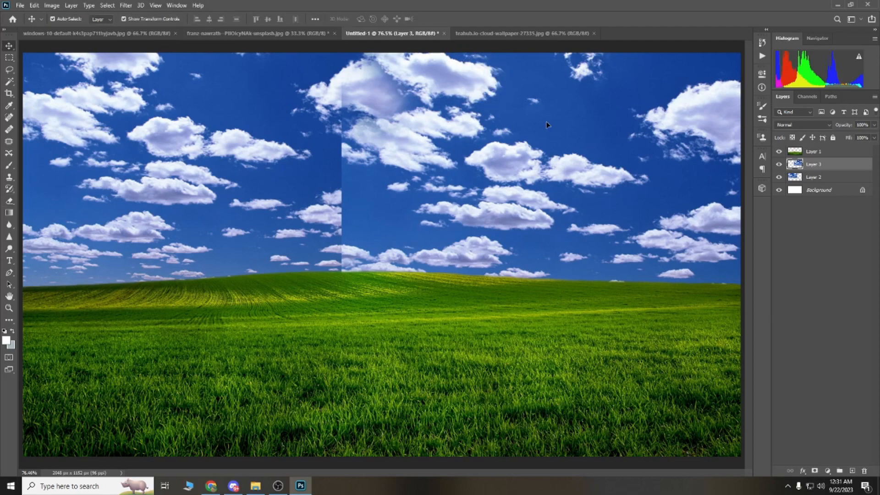
left_click_drag(546, 124, 553, 125)
left_click_drag(809, 179, 811, 165)
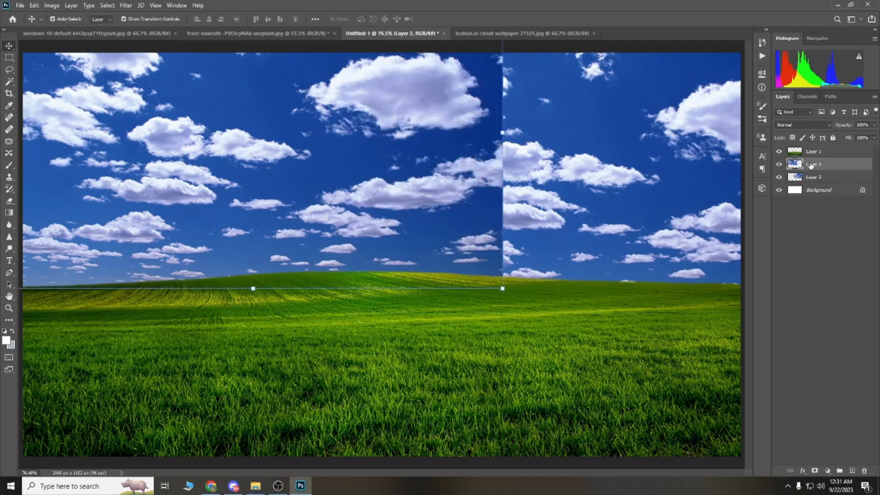
- Erase along the right edge of Layer 2 to blend its sky and clouds into Layer 3
left_click(9, 200)
mouse_move(489, 81)
left_mouse_down()
mouse_move(507, 91)
mouse_move(503, 64)
mouse_move(508, 124)
mouse_move(455, 153)
mouse_move(506, 202)
mouse_move(480, 218)
mouse_move(508, 223)
mouse_move(493, 248)
mouse_move(510, 277)
mouse_move(460, 259)
mouse_move(509, 252)
mouse_move(449, 269)
mouse_move(482, 249)
mouse_move(432, 270)
mouse_move(507, 251)
left_mouse_up()
left_click_drag(507, 189, 504, 181)
left_click_drag(495, 66, 483, 64)
- On Layer 3, paint sampled sky blue over the stray cloud beside the large cloud, using a large brush at 61% opacity
left_click(822, 179)
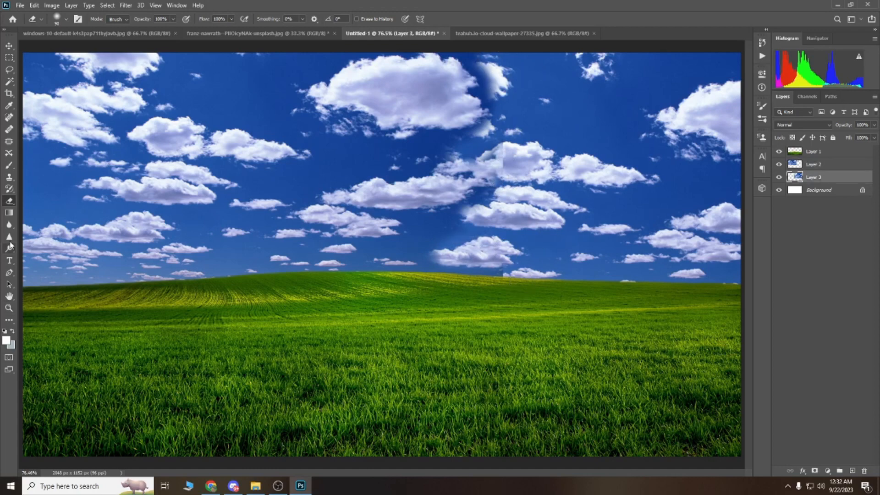
left_click(9, 165)
left_click(468, 60, "alt")
key("bracketright")
key("bracketright")
left_click(210, 19)
left_click_drag(212, 29, 194, 29)
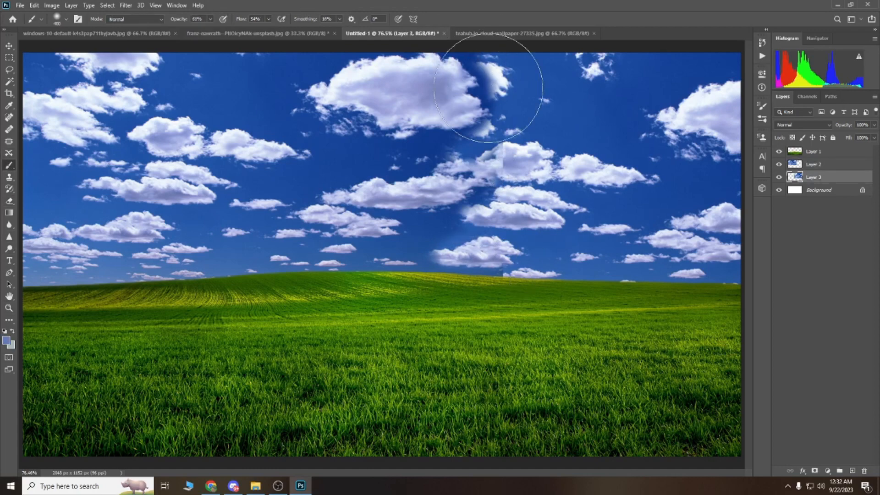
left_click(464, 65, "alt")
mouse_move(497, 66)
left_mouse_down()
mouse_move(505, 89)
mouse_move(499, 69)
left_mouse_up()
- Choose a more vivid blue and paint over the stray cloud to the right of the large cloud
left_click(7, 340)
left_click_drag(262, 347, 293, 335)
left_click(407, 314)
left_click_drag(498, 76, 524, 113)
left_click_drag(485, 62, 519, 110)
- Choose a darker blue and repaint the covered cloud area with a smaller brush to match the surrounding sky
key("bracketleft")
key("bracketleft")
key("bracketleft")
key("bracketleft")
left_click(7, 340)
left_click(407, 315)
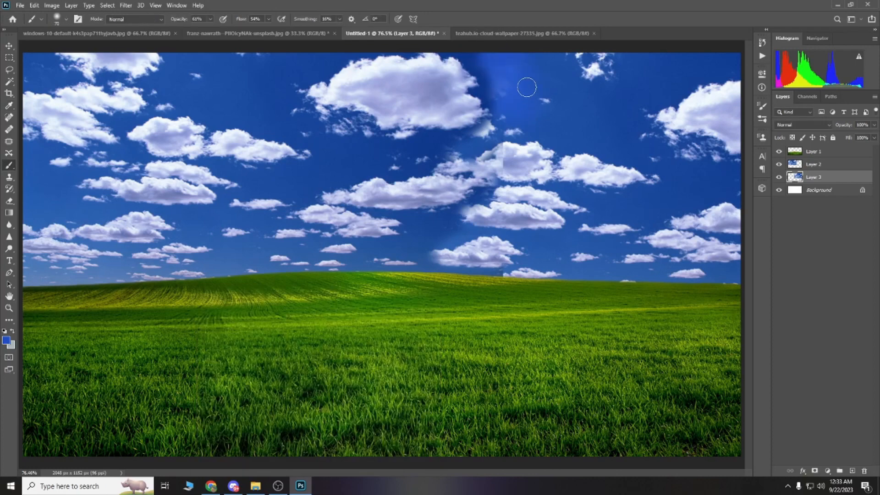
key("bracketleft")
key("bracketleft")
key("bracketleft")
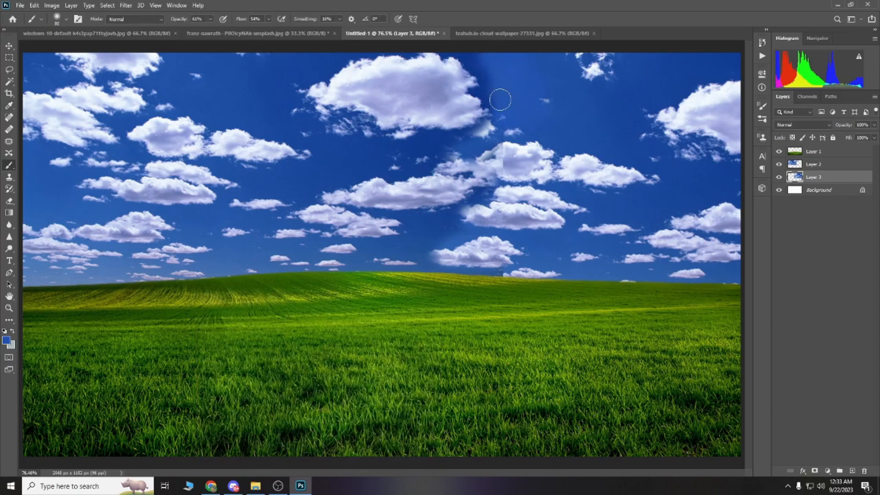
- Try to heal the seam through the middle cloud with the Healing Brush on Layer 2 and Layer 3
key("alt+bracketright")
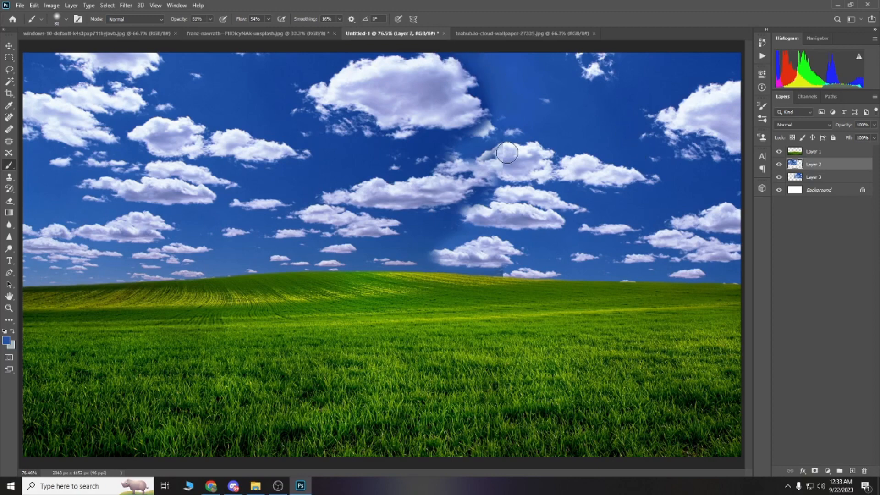
left_click(9, 131)
left_click(498, 170)
left_click(439, 181)
left_click(802, 178)
left_click(503, 175)
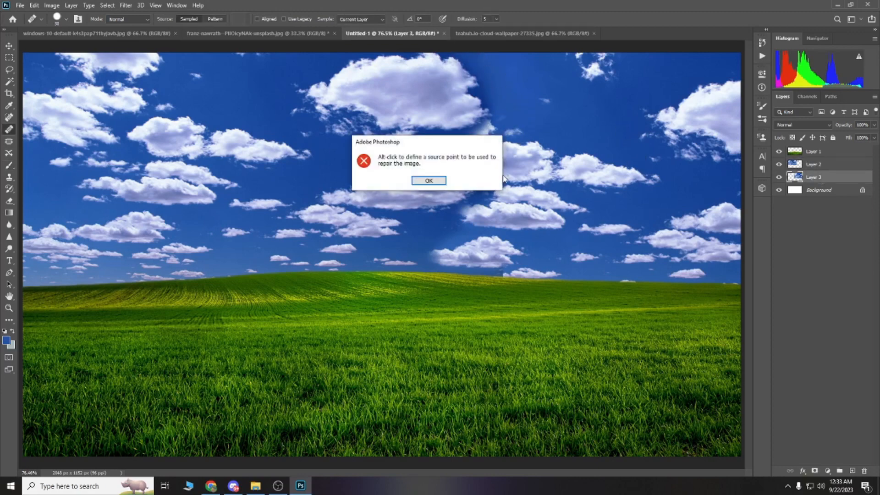
left_click(430, 181)
- Erase the hard edge of Layer 2 where it cuts through the middle cloud, using the Eraser at 100% opacity
key("e")
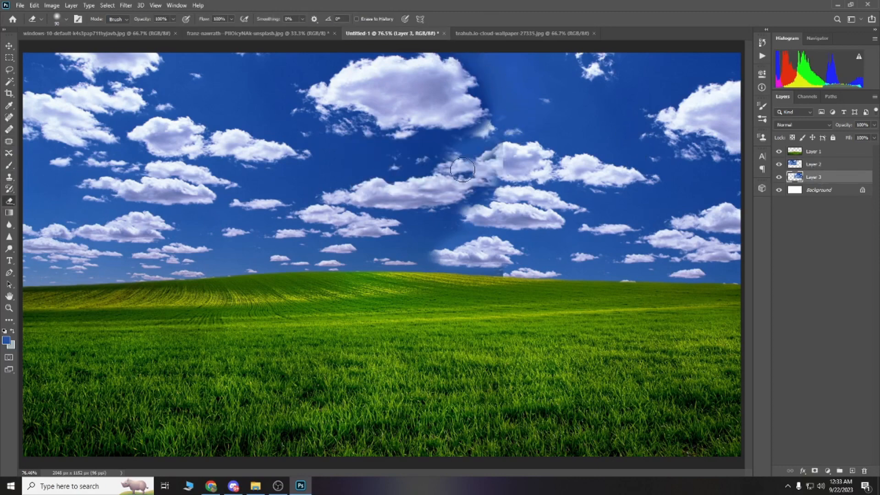
key("alt+bracketright")
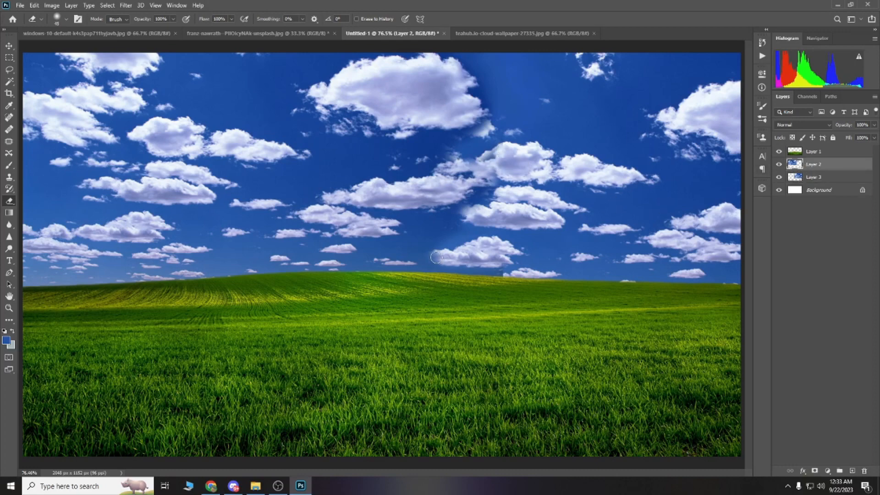
- Try painting sampled sky blue over the dark seam and cloud wisps on Layer 2, and undo the strokes
left_click(10, 166)
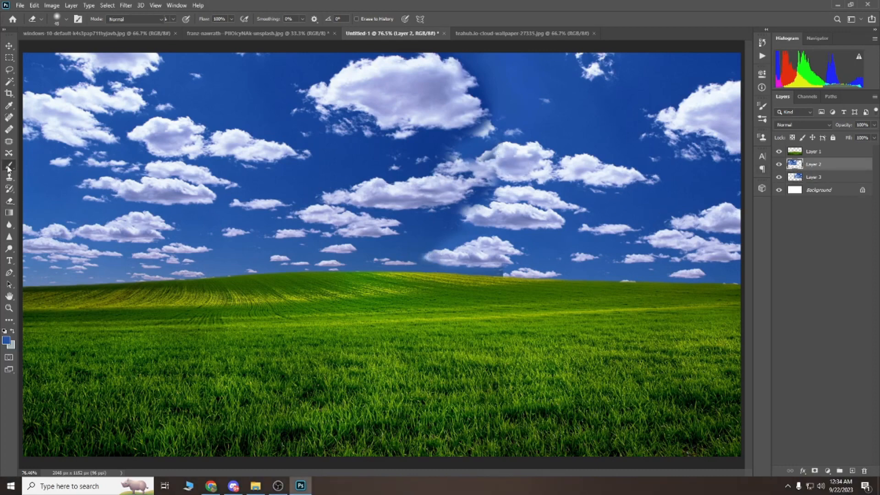
left_click(437, 228, "alt")
left_click_drag(482, 152, 447, 154)
left_click(534, 125, "alt")
left_click_drag(504, 141, 464, 141)
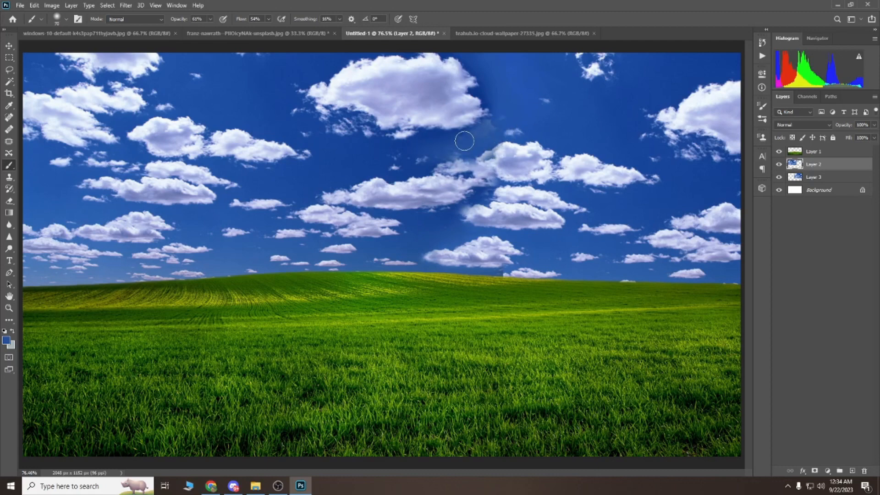
left_click(793, 174)
left_click(788, 163)
left_click(377, 170, "alt")
key("ctrl+z")
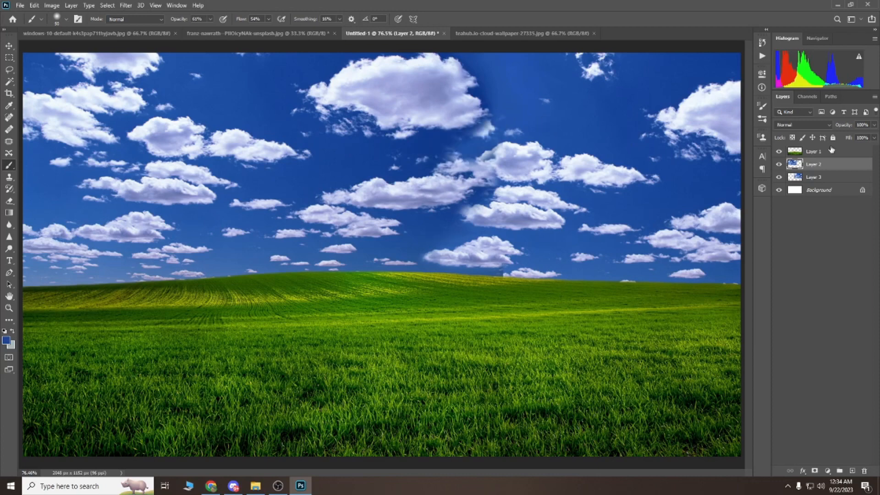
- Erase Layer 2's edge at the lowest cloud and soften the dark seam with a large Eraser at 34% opacity and 50% flow
key("e")
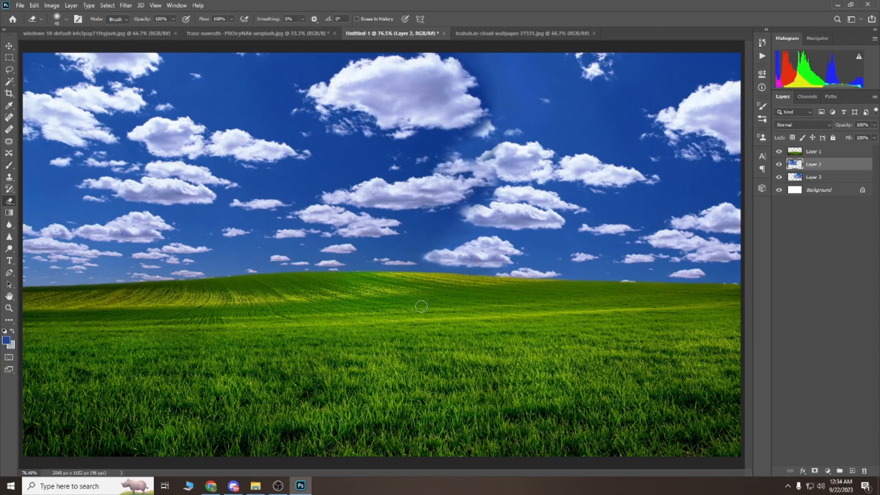
left_click(173, 20)
left_click_drag(172, 30, 144, 30)
left_click(231, 19)
left_click_drag(231, 30, 212, 30)
key("bracketleft")
mouse_move(435, 151)
left_mouse_down()
mouse_move(405, 160)
mouse_move(363, 147)
left_mouse_up()
key("ctrl+z")
key("ctrl+z")
left_click_drag(441, 226, 430, 234)
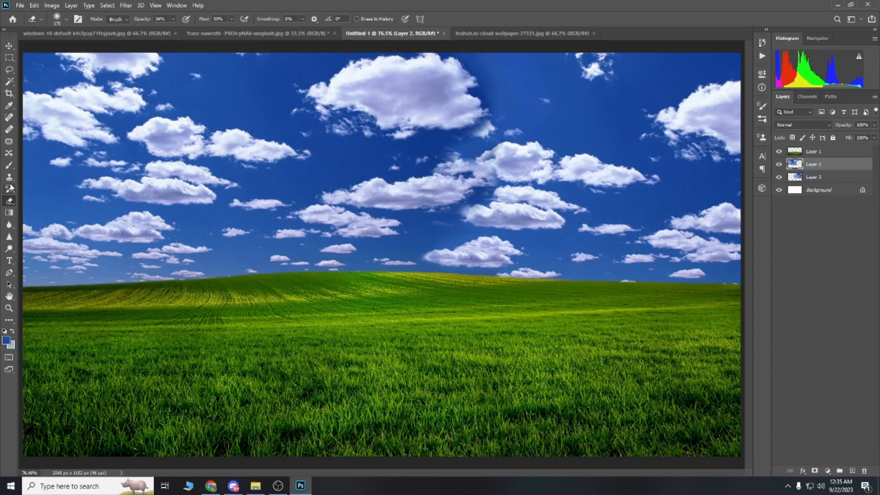
- Remove the wisps around the large cloud on Layer 2 and Layer 3 with the Spot Healing Brush
left_click(9, 117)
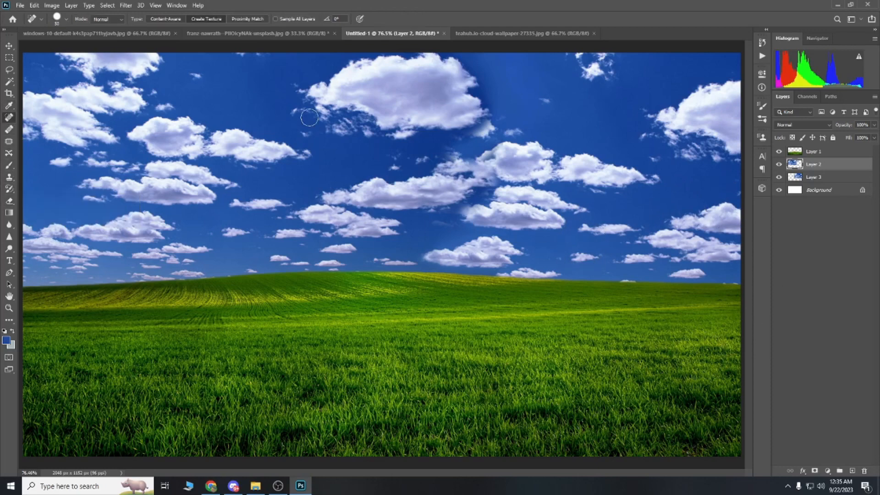
left_click_drag(344, 126, 339, 131)
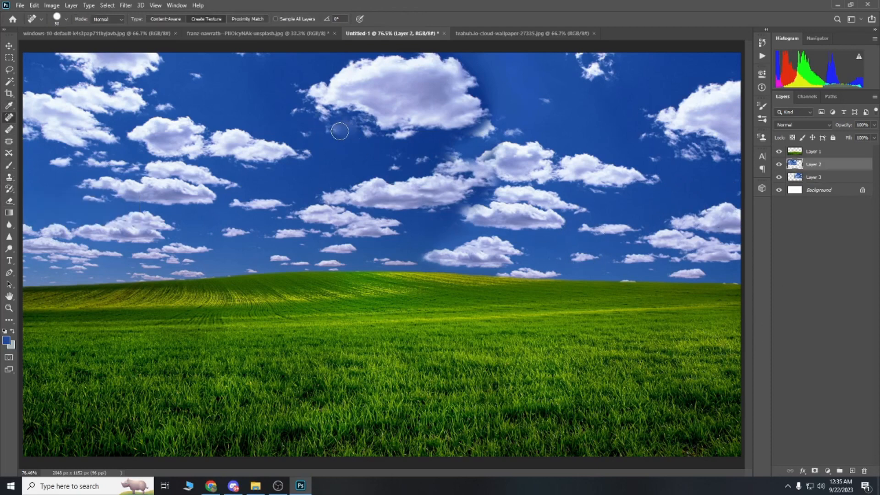
left_click_drag(517, 131, 518, 130)
key("alt+bracketleft")
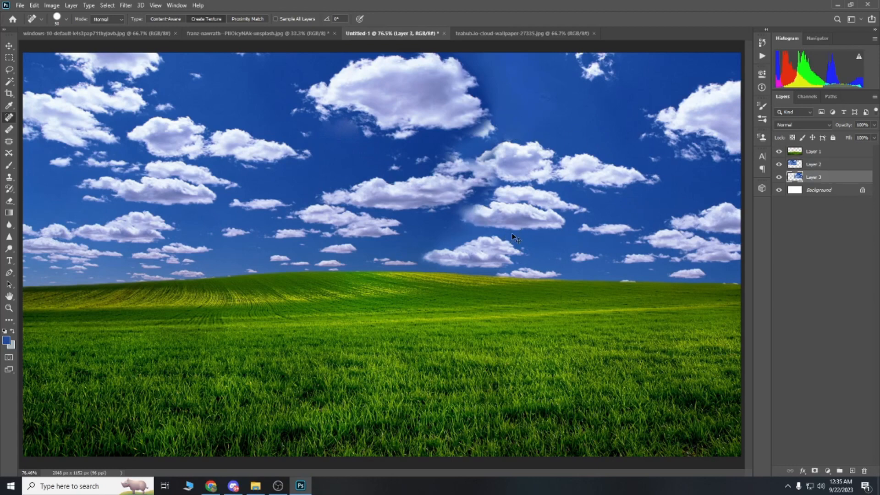
left_click_drag(495, 127, 478, 135)
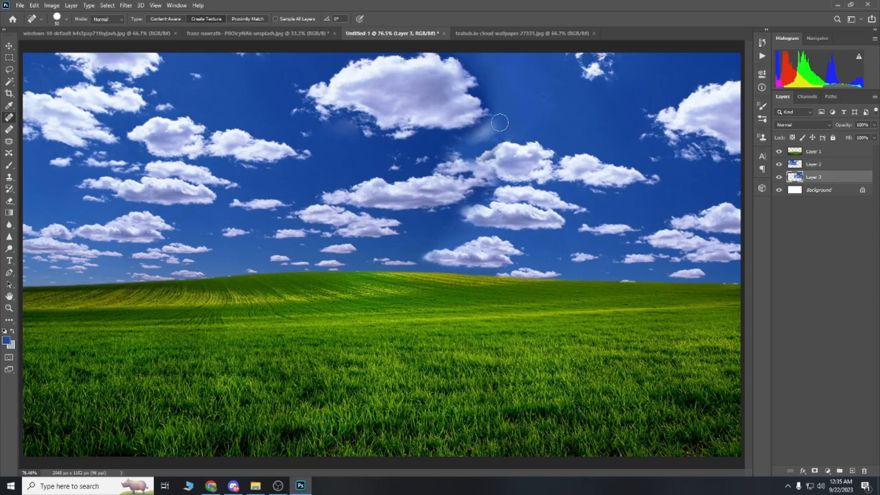
- Touch up the smudge beside the large cloud with the Brush and darken Layer 3 with Curves
key("b")
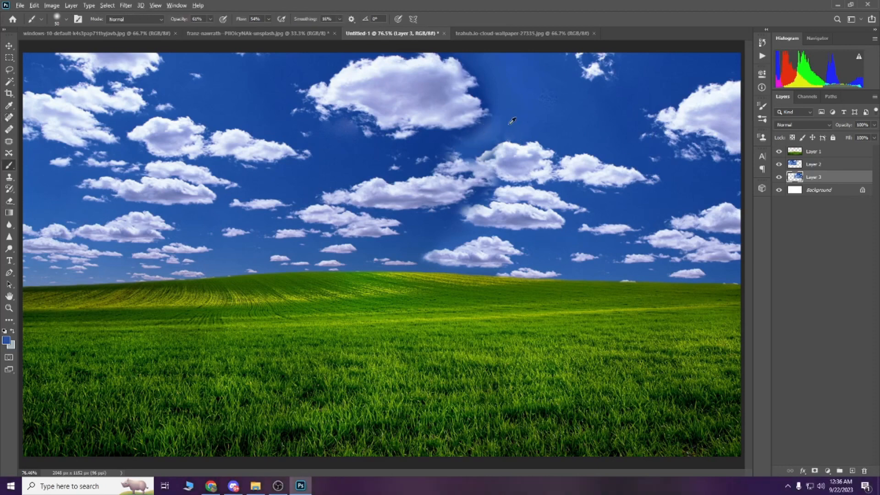
key("ctrl+m")
mouse_move(659, 338)
left_mouse_down()
mouse_move(645, 373)
mouse_move(641, 364)
left_mouse_up()
key("Return")
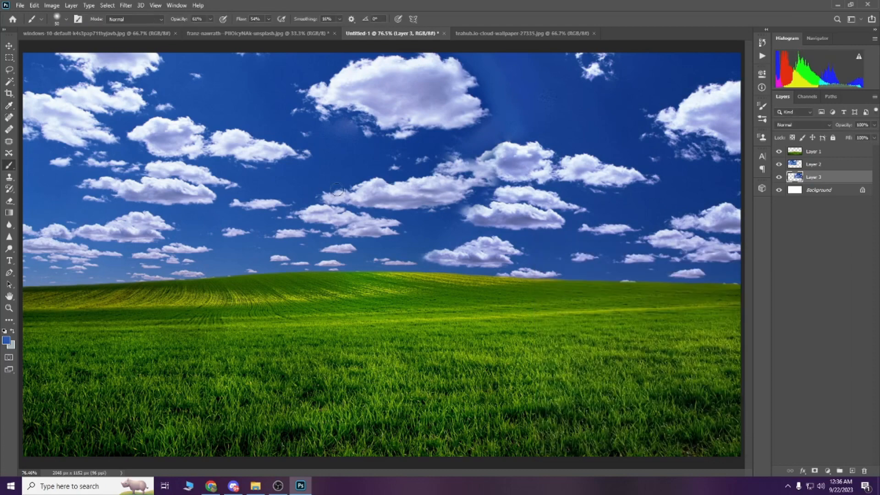
- Try moving Layer 3 downward and Layer 2 sideways to rearrange the clouds, and undo the moves
key("v")
mouse_move(595, 165)
left_mouse_down()
mouse_move(598, 189)
mouse_move(591, 102)
mouse_move(634, 118)
mouse_move(549, 202)
mouse_move(584, 218)
left_mouse_up()
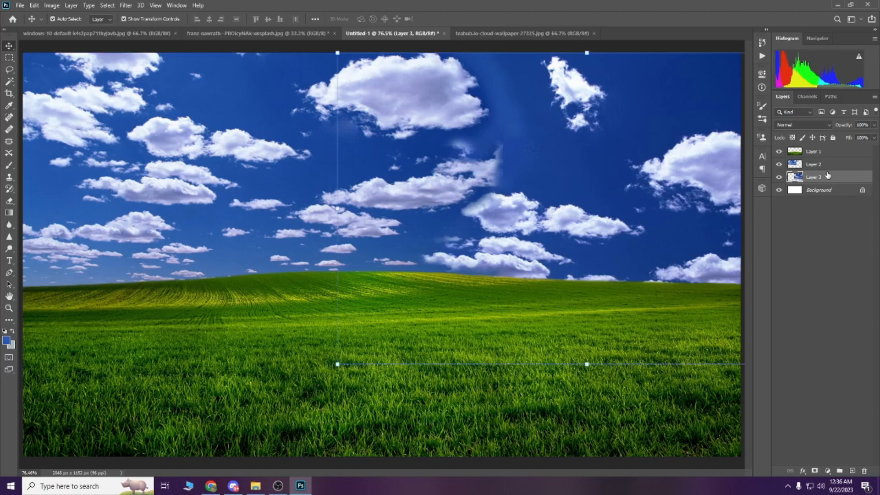
left_click(816, 164)
key("ctrl+z")
left_click_drag(679, 167, 185, 161)
left_click_drag(189, 160, 539, 161)
key("ctrl+z")
key("ctrl+z")
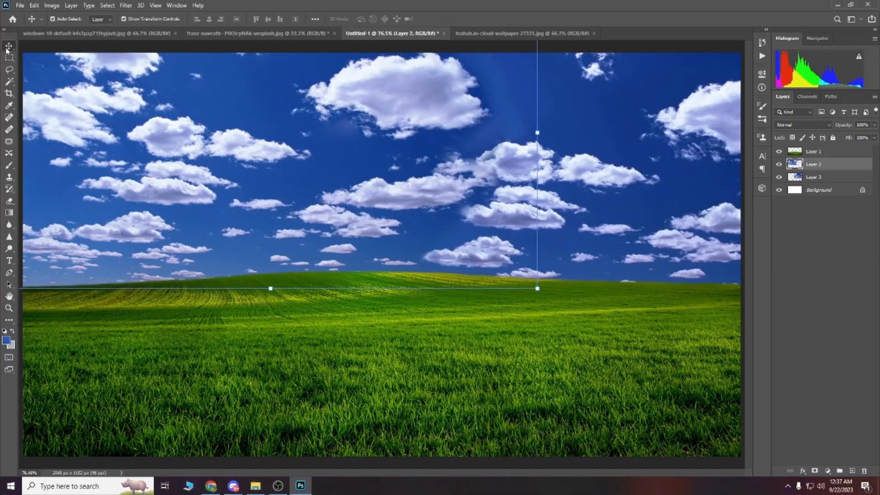
- Move Layer 3 slightly sideways so its clouds sit closer to the clouds on Layer 2
left_click(651, 165)
left_click_drag(338, 151, 342, 155)
mouse_move(654, 197)
left_mouse_down()
mouse_move(654, 173)
mouse_move(651, 184)
left_mouse_up()
- Choose a sky blue foreground colour and brush it on Layer 2 over the sky just above the middle cloud
left_click(802, 165)
key("b")
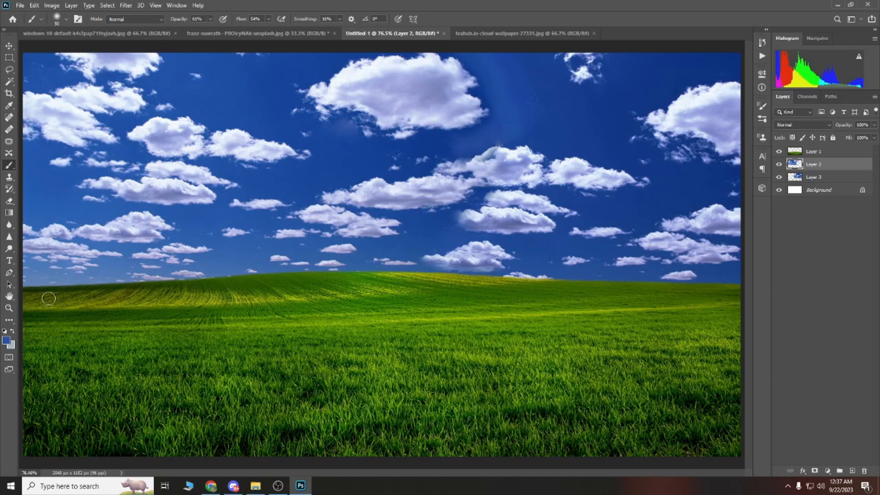
left_click(6, 341)
left_click(402, 317)
mouse_move(447, 143)
left_mouse_down()
mouse_move(444, 155)
mouse_move(488, 138)
left_mouse_up()
- Choose a deeper blue and paint over the light streak beside the large cloud on Layer 2 with an enlarged brush
left_click(6, 341)
left_click(301, 365)
left_click(404, 316)
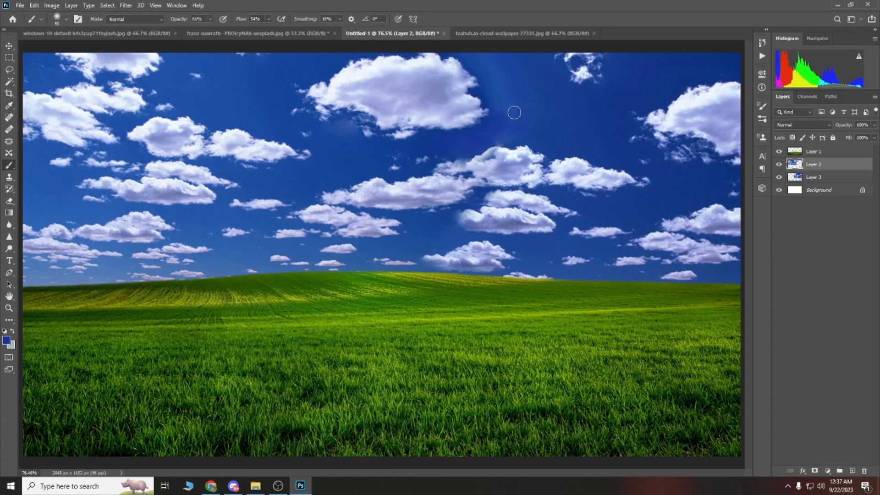
key("bracketright")
key("bracketright")
key("bracketright")
key("bracketright")
key("bracketright")
key("bracketright")
key("bracketright")
key("bracketright")
key("bracketright")
mouse_move(480, 55)
left_mouse_down()
mouse_move(497, 71)
mouse_move(487, 139)
mouse_move(543, 130)
mouse_move(515, 113)
left_mouse_up()
key("bracketleft")
key("bracketleft")
key("bracketleft")
- Set the Brush to 41% opacity and 29% flow and blend the blue sky beside the large cloud on Layer 2
left_click(327, 35)
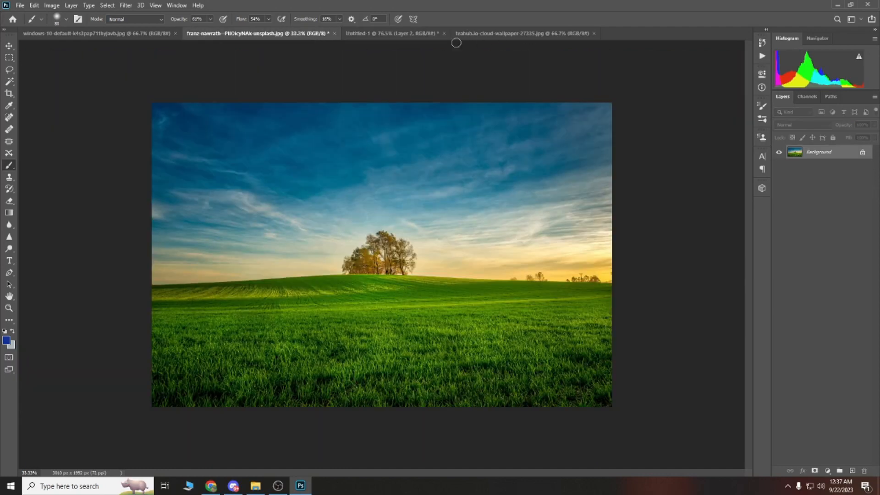
left_click(458, 35)
key("ctrl+shift+Tab")
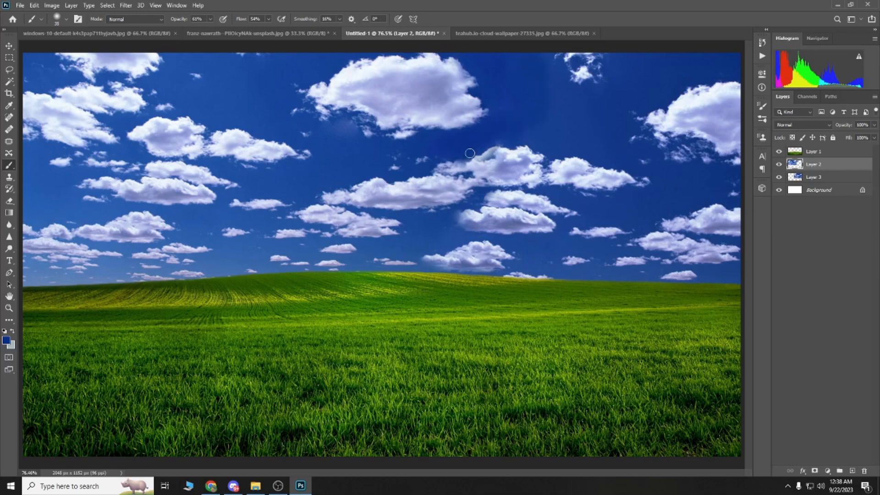
left_click(268, 20)
left_click_drag(266, 29, 255, 29)
key("bracketleft")
key("bracketleft")
key("bracketleft")
key("bracketleft")
key("bracketleft")
key("bracketleft")
key("bracketleft")
key("bracketleft")
key("bracketright")
key("bracketright")
key("bracketright")
left_click_drag(546, 129, 533, 106)
key("bracketleft")
key("bracketleft")
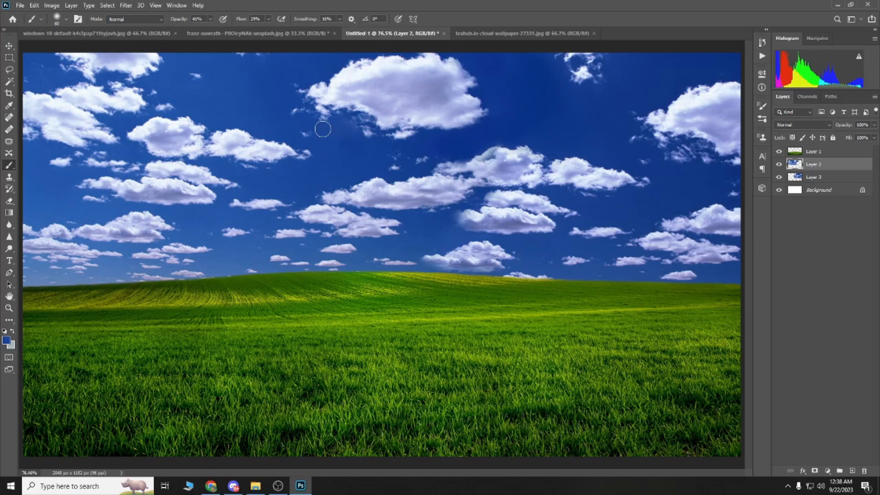
- Paint over the dark patch on the middle cloud with sampled cloud colour and set the Brush to 66% opacity and 60% flow
key("z")
left_click(491, 222)
left_click(503, 142)
left_click_drag(748, 225, 748, 209)
key("b")
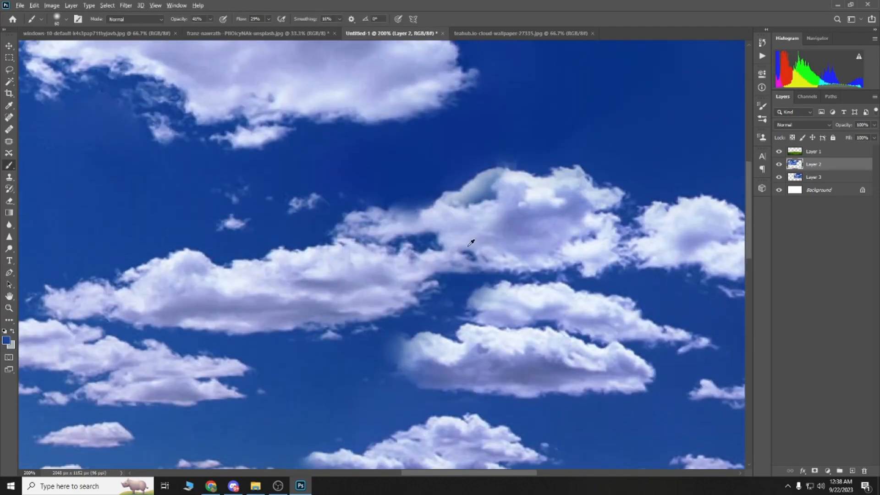
left_click(472, 242, "alt")
left_click(804, 176)
key("bracketleft")
key("bracketleft")
key("bracketleft")
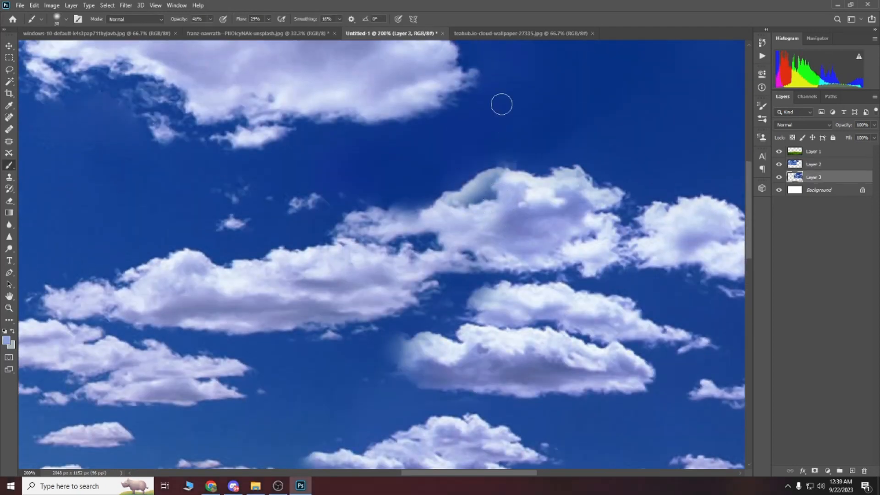
key("alt+bracketright")
key("6")
key("6")
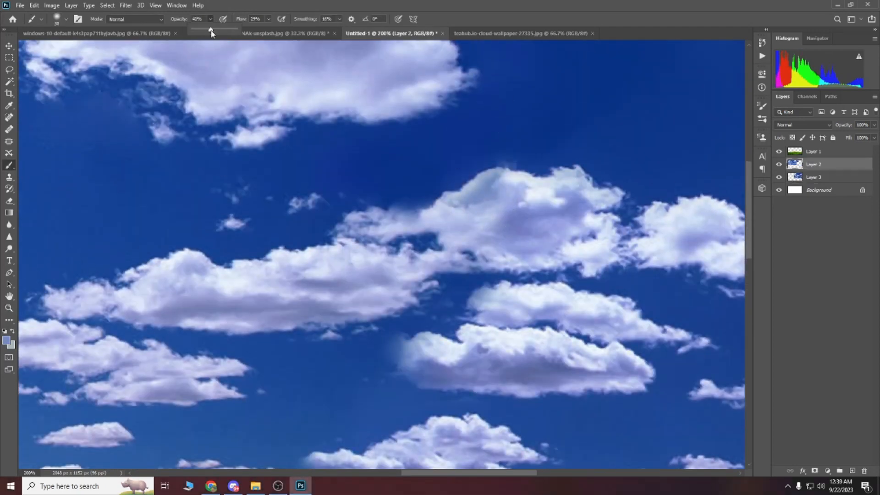
key("shift+6")
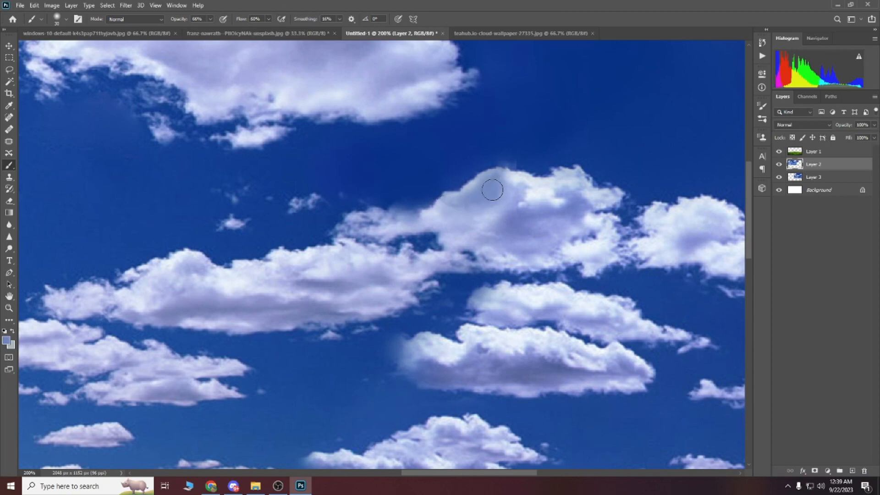
- Sample sky blue from the cloud image and clean up the hazy edge of the lower cloud on Layer 2
key("alt+bracketleft")
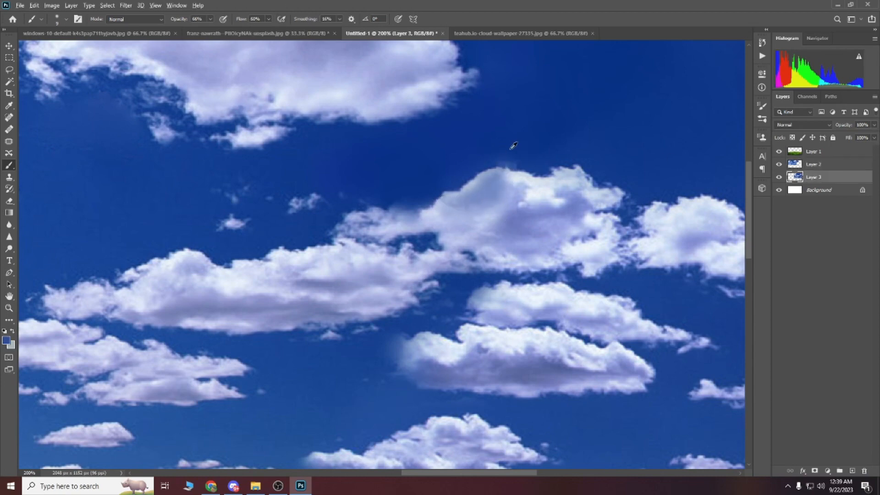
left_click(807, 168)
left_click(519, 159, "alt")
left_click(514, 34)
left_click(440, 128, "alt")
left_click(384, 35)
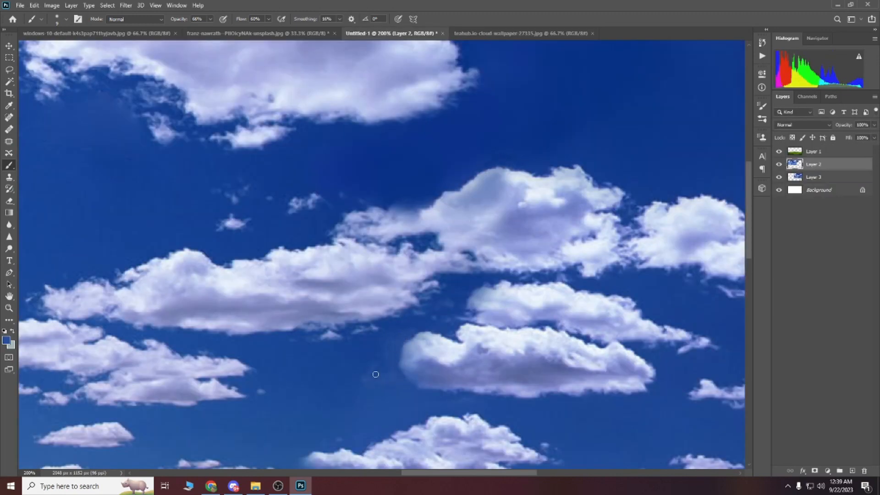
- Touch up the edge where the two middle clouds meet with the Brush, using colours sampled from the clouds
left_click(10, 309)
right_click(449, 215)
left_click(5, 215)
left_click(9, 165)
left_click(425, 208, "alt")
left_click_drag(421, 220, 399, 220)
key("ctrl+z")
left_click(435, 215, "alt")
key("alt+bracketleft")
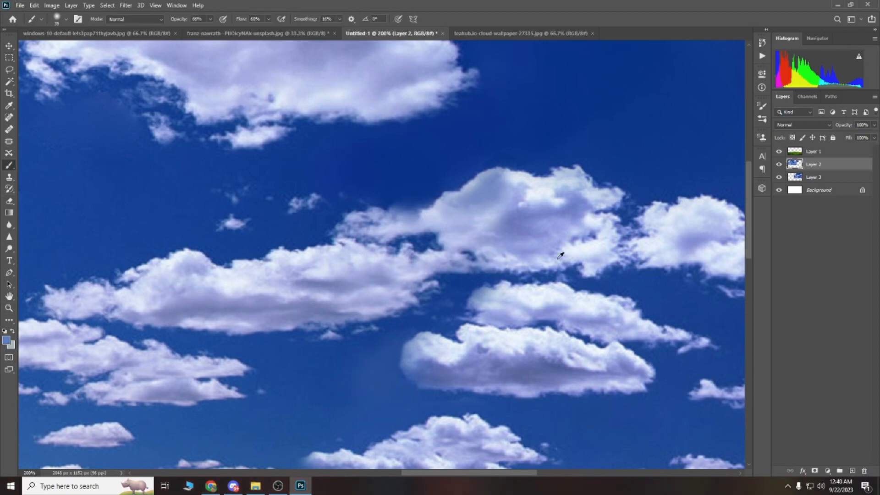
left_click(581, 251, "alt")
- Erase Layer 2 around and beside the lowest cloud above the hill with the Eraser at 100% opacity and 100% flow
key("z")
key("ctrl+0")
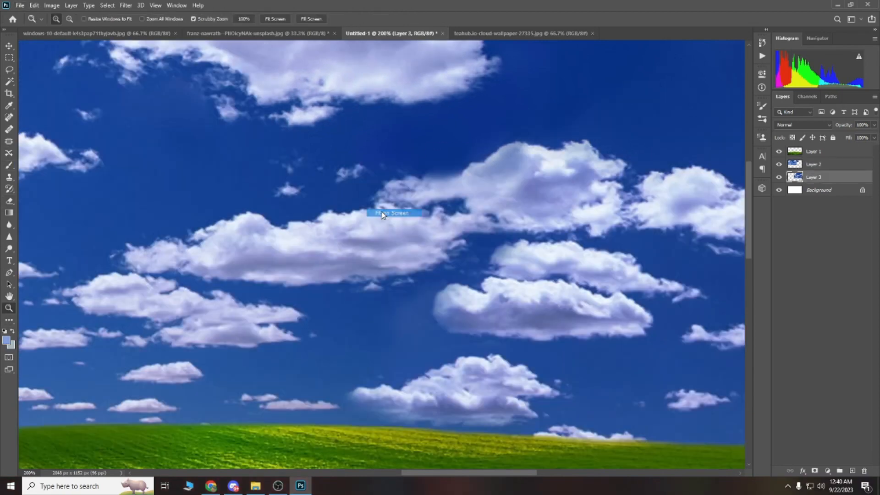
left_click(454, 286)
left_click(451, 285)
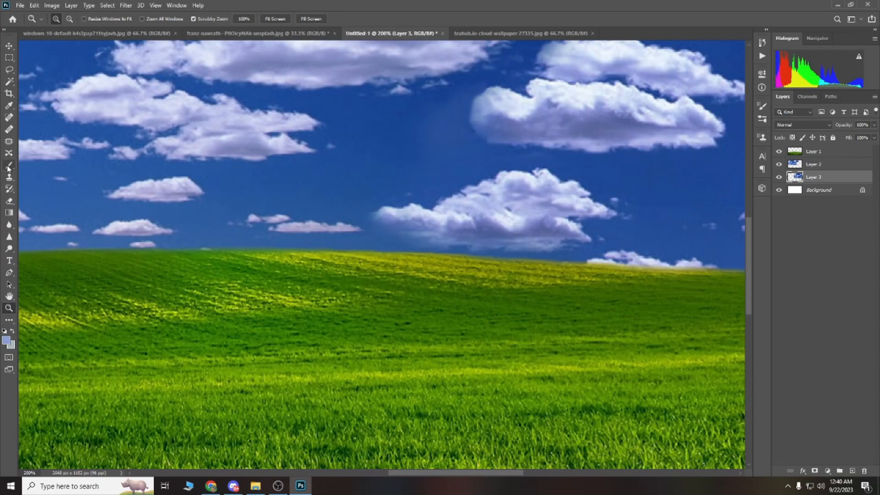
left_click(9, 201)
left_click(825, 165)
left_click_drag(429, 235, 291, 221)
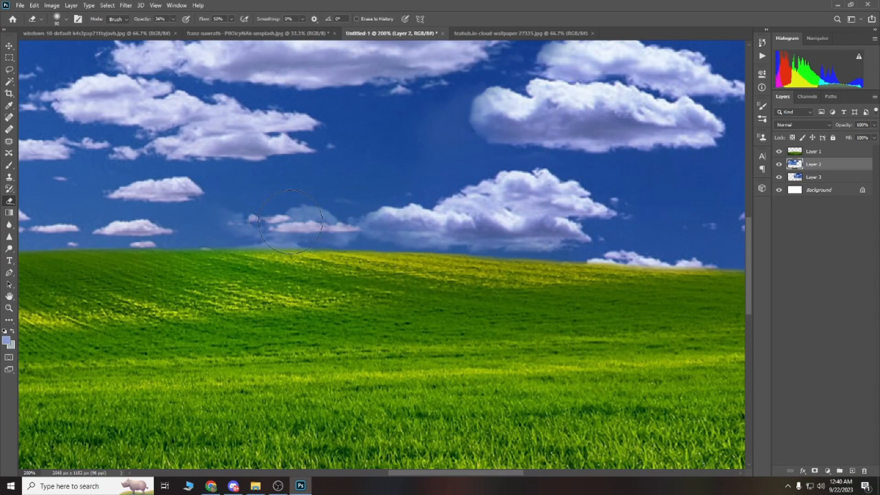
key("ctrl+z")
left_click_drag(143, 19, 193, 30)
left_click_drag(204, 19, 232, 29)
mouse_move(435, 230)
left_mouse_down()
mouse_move(266, 228)
mouse_move(215, 218)
mouse_move(249, 235)
left_mouse_up()
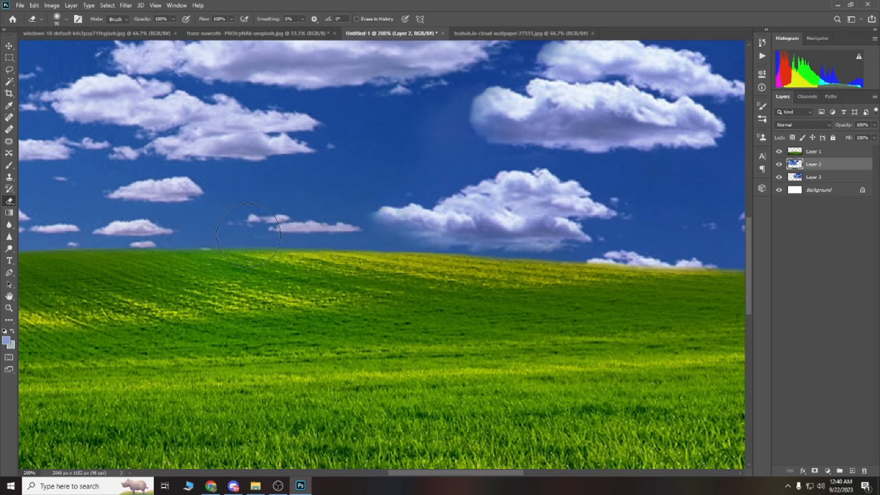
mouse_move(403, 224)
left_mouse_down()
mouse_move(436, 238)
mouse_move(541, 249)
left_mouse_up()
mouse_move(360, 232)
left_mouse_down()
mouse_move(248, 220)
mouse_move(330, 238)
mouse_move(198, 250)
mouse_move(241, 216)
left_mouse_up()
- Paint out the small leftover cloud just above the hill on Layer 2 with sky blue and a slightly larger brush
key("b")
key("ctrl+Tab")
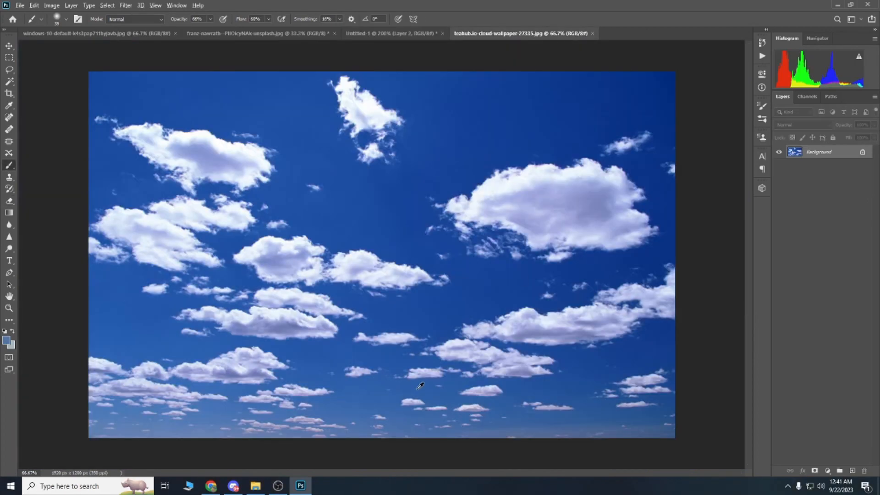
left_click(413, 33)
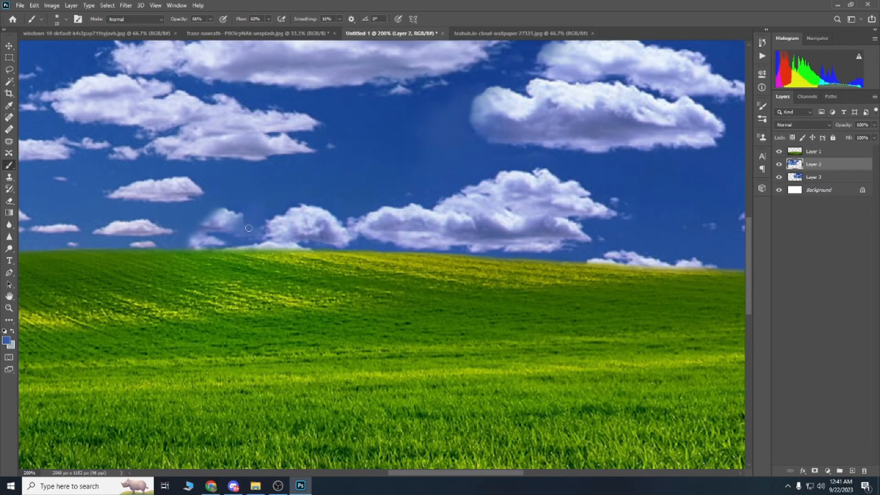
key("bracketright")
left_click_drag(243, 210, 195, 251)
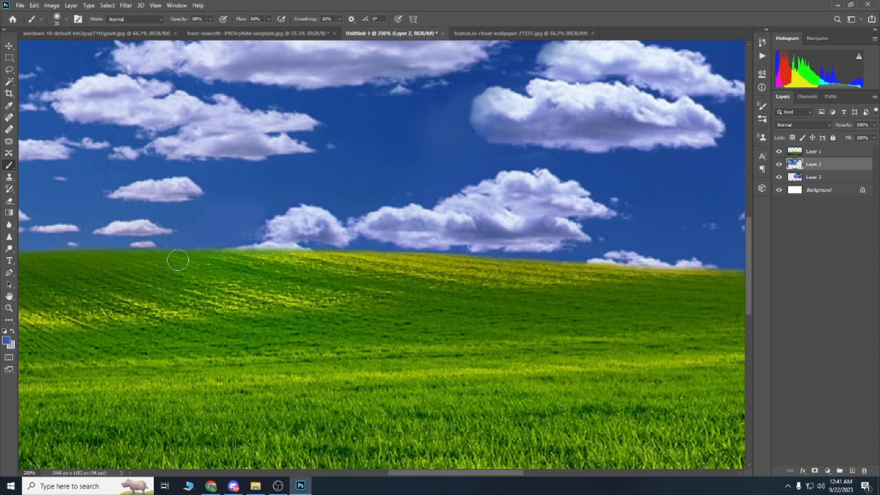
- Nudge Layer 3 slightly up and to the right to align its clouds with Layer 2, and check the whole composition
left_click(9, 308)
key("ctrl+0")
left_click(9, 48)
left_click_drag(519, 196, 520, 195)
key("Left")
key("Left")
key("Left")
key("Left")
key("Left")
key("Left")
key("Left")
key("Left")
key("Left")
key("Left")
key("Left")
key("Up")
key("Up")
key("Up")
key("Up")
key("Right")
key("Right")
key("Right")
key("Right")
key("Right")
key("Right")
key("Right")
key("Right")
key("Right")
key("Right")
key("Right")
key("Right")
key("Right")
key("Right")
key("Right")
key("Right")
key("Right")
key("Right")
key("Right")
key("Right")
key("Left")
key("Left")
key("Left")
key("Left")
key("Left")
key("Left")
left_click(349, 197)
left_click(9, 308)
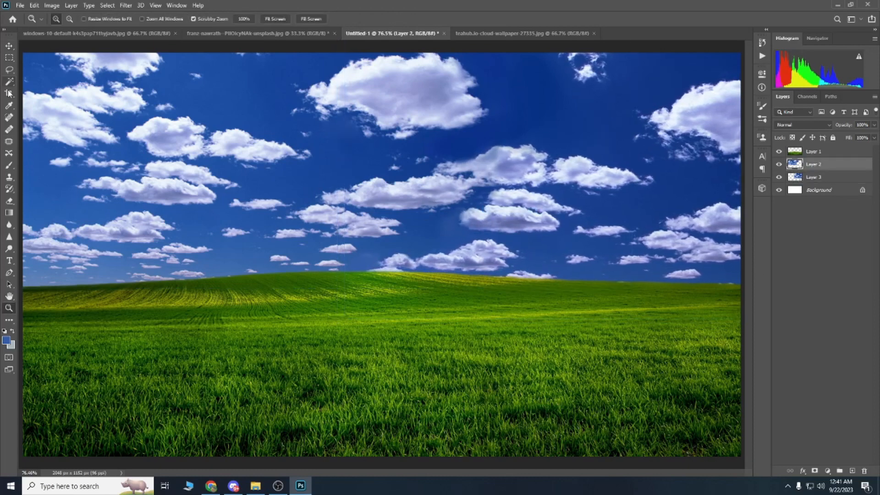
left_click(244, 19)
left_click(275, 19)
left_click(10, 45)
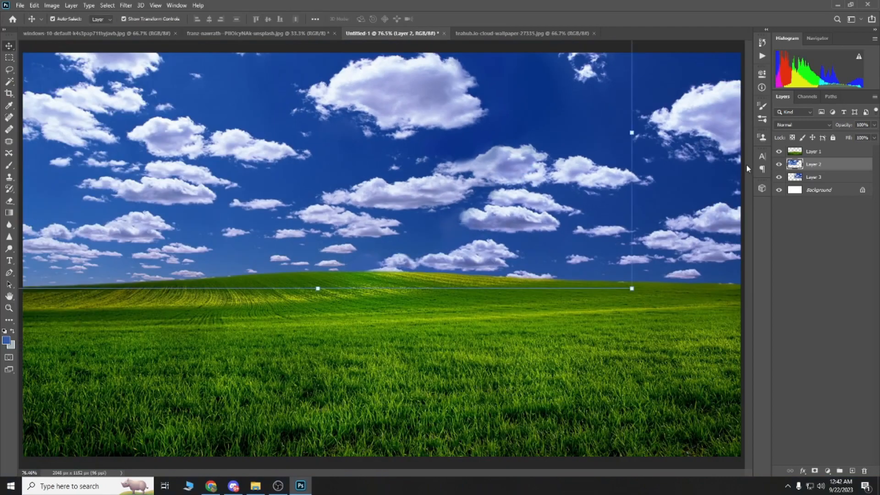
- Open Layer 3 in Liquify and warp the large cloud upward with the Forward Warp tool at brush size 500
left_click(509, 216)
left_click(156, 6)
mouse_move(126, 6)
left_click(266, 149)
key("bracketright")
key("bracketright")
key("bracketright")
key("bracketleft")
left_click_drag(561, 169, 574, 111)
key("ctrl+z")
key("bracketright")
key("bracketright")
key("bracketleft")
left_click_drag(562, 156, 596, 89)
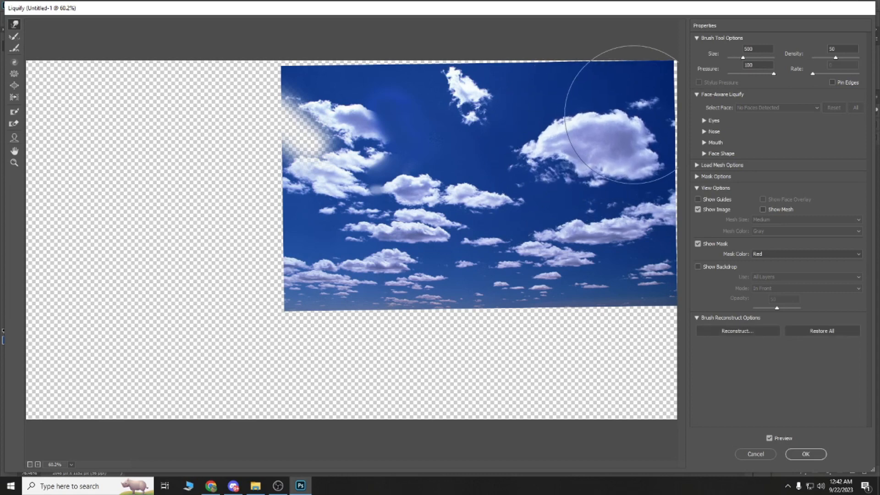
- Warp the fringe along the large cloud's left edge with the Liquify brush at size 125, and apply the Liquify to Layer 3
key("bracketleft")
key("bracketleft")
key("bracketleft")
left_click_drag(556, 195, 559, 188)
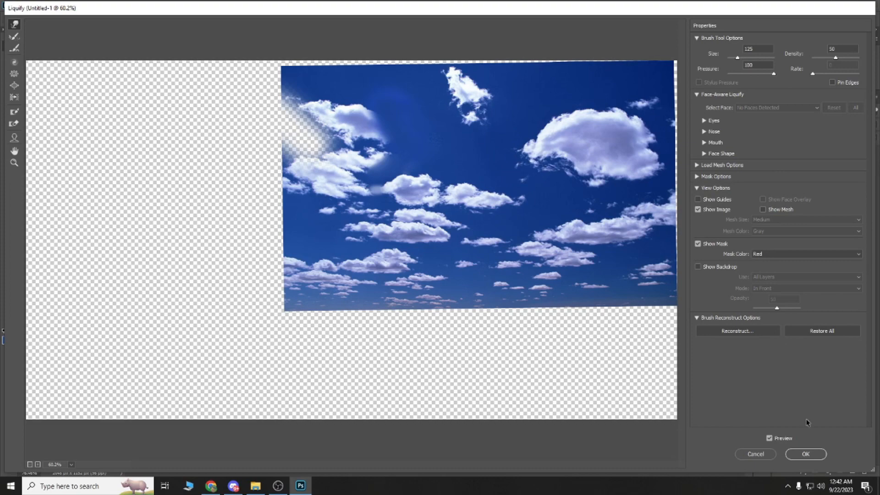
left_click(795, 453)
- Inspect the sky of the composite up close and compare it with the original cloud wallpaper image
left_click(9, 308)
left_click(736, 132)
left_click_drag(407, 473, 436, 474)
left_click(9, 165)
key("ctrl+Tab")
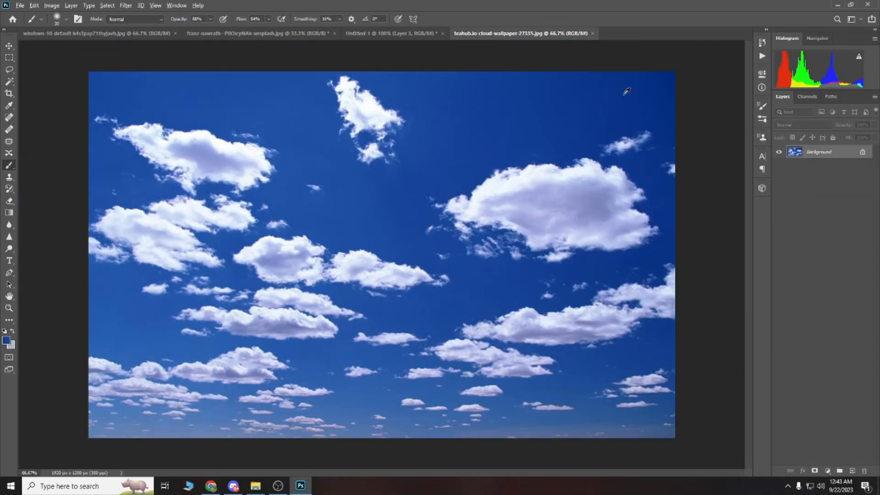
key("ctrl+shift+Tab")
key("ctrl+Tab")
key("ctrl+shift+Tab")
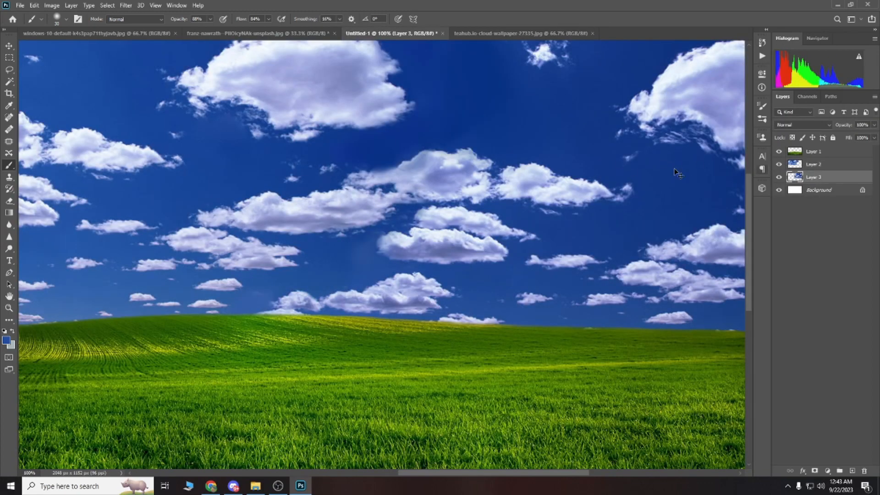
key("ctrl+space")
left_click_drag(385, 190, 351, 191)
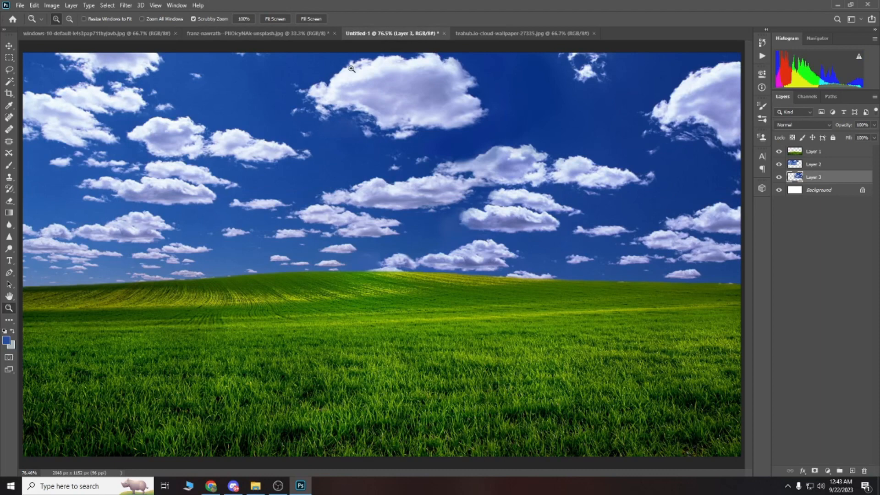
- Try to raise the left part of the hill on Layer 1 in Liquify with a much larger Forward Warp brush
key("v")
left_click(296, 351)
left_click(126, 5)
left_click(138, 82)
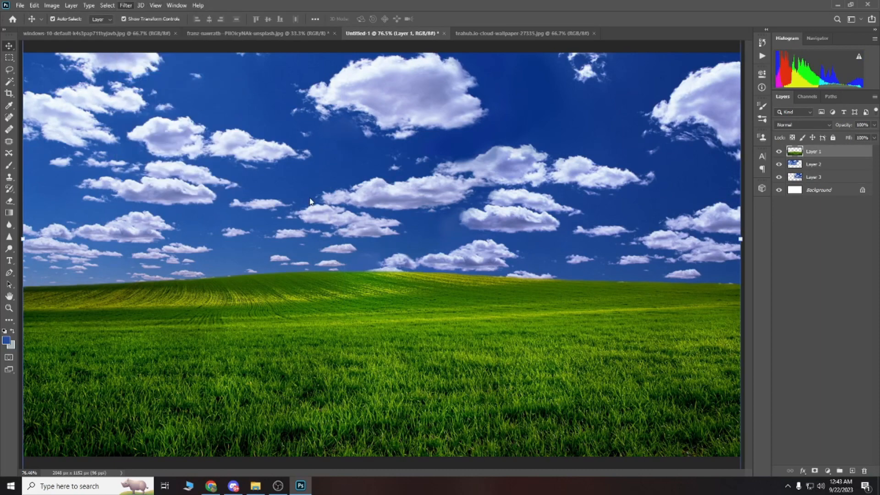
key("bracketright")
key("bracketright")
key("bracketright")
key("bracketright")
key("bracketright")
key("bracketright")
key("bracketright")
key("bracketright")
key("bracketright")
mouse_move(224, 292)
left_mouse_down()
mouse_move(279, 281)
mouse_move(191, 271)
left_mouse_up()
left_click(798, 453)
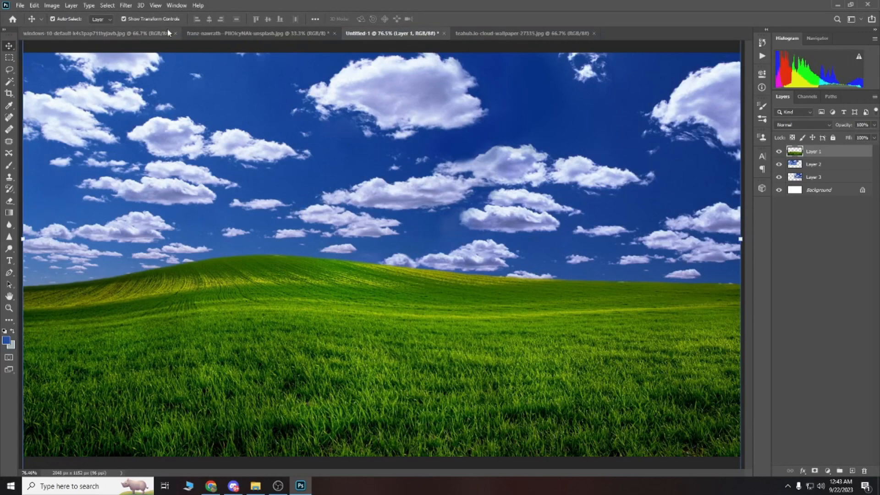
- Try to lower the hill's crest and the right part of the horizon on Layer 1 in Liquify, with a brush size of 900
key("ctrl+shift+Tab")
key("ctrl+shift+Tab")
key("ctrl+shift+Tab")
key("ctrl+shift+Tab")
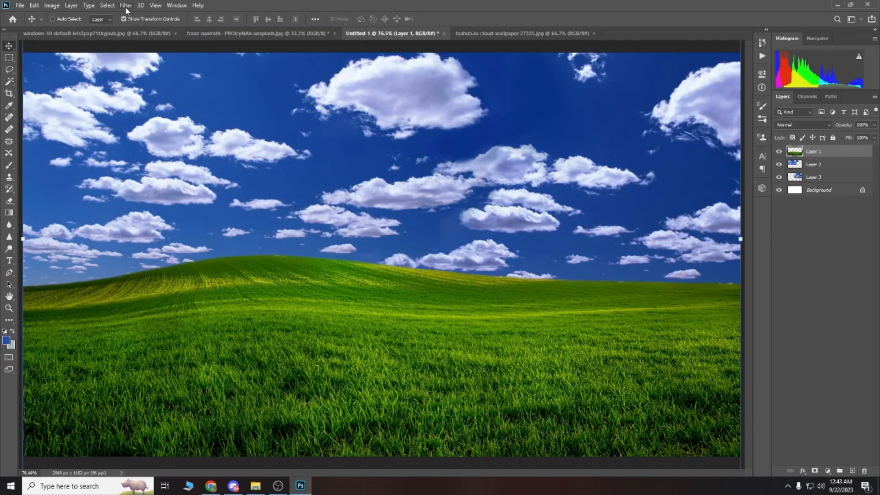
left_click(126, 6)
left_click(137, 78)
mouse_move(412, 244)
left_mouse_down()
mouse_move(412, 260)
mouse_move(435, 253)
left_mouse_up()
key("bracketleft")
key("bracketleft")
key("bracketleft")
left_click_drag(585, 269, 586, 274)
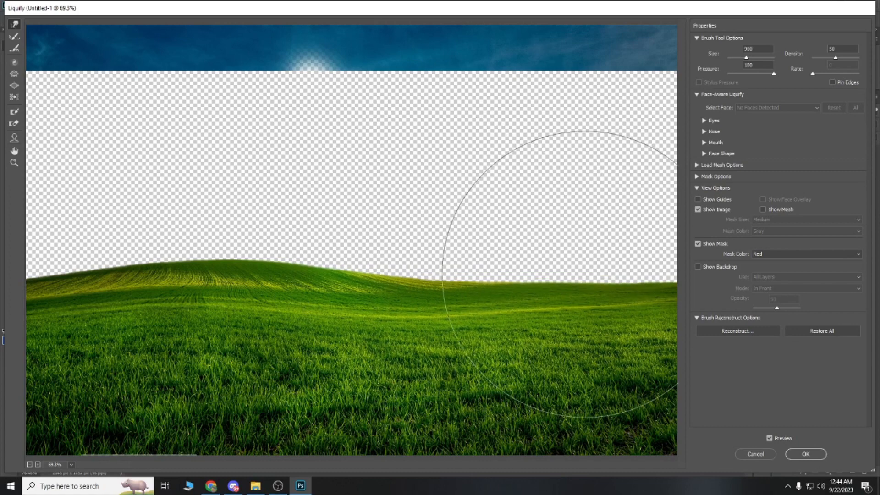
key("Return")
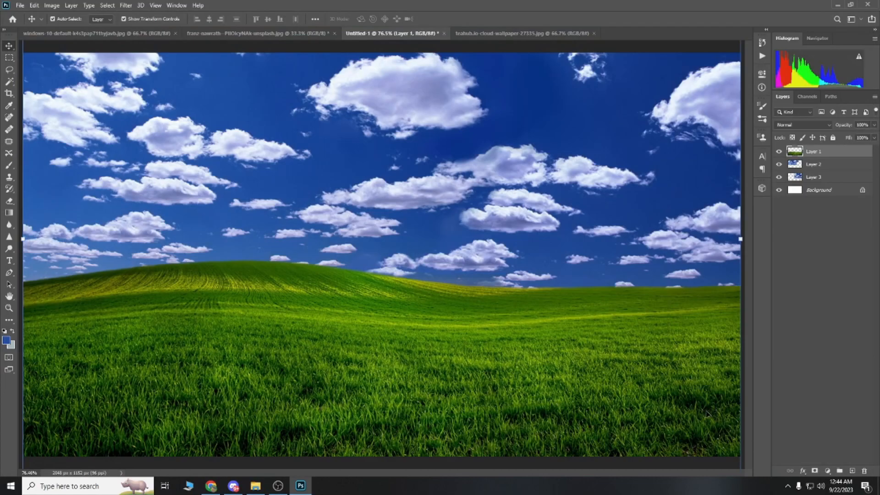
- Compare the hill with the reference wallpaper and undo the Liquify changes on Layer 1
left_click(153, 34)
left_click(486, 34)
left_click(159, 35)
left_click(366, 35)
key("ctrl+z")
- Reshape the hill on Layer 1 in Liquify, gently raising its crest and lowering the right end of the horizon, finishing with brush size 700
left_click(127, 5)
left_click(134, 84)
left_click_drag(139, 272, 141, 262)
left_click_drag(634, 274, 636, 281)
key("bracketleft")
key("bracketleft")
key("bracketleft")
key("bracketleft")
key("bracketleft")
key("bracketright")
key("bracketright")
key("bracketright")
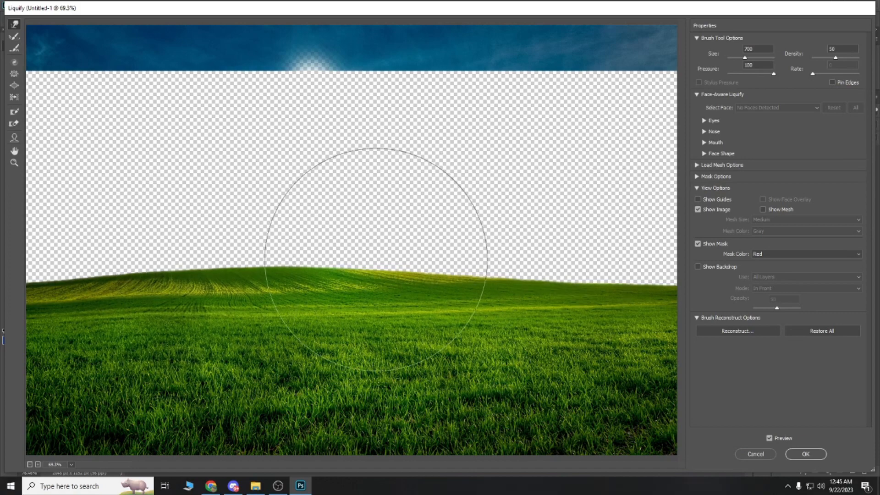
key("Return")
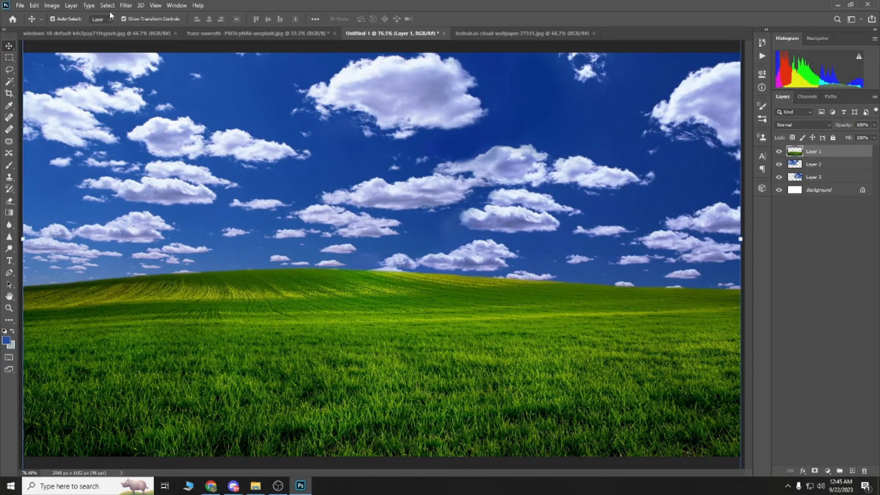
- Check the composite against the other open images, and add a new layer directly above the Background layer
left_click(91, 34)
left_click(328, 33)
left_click(376, 34)
left_click(9, 165)
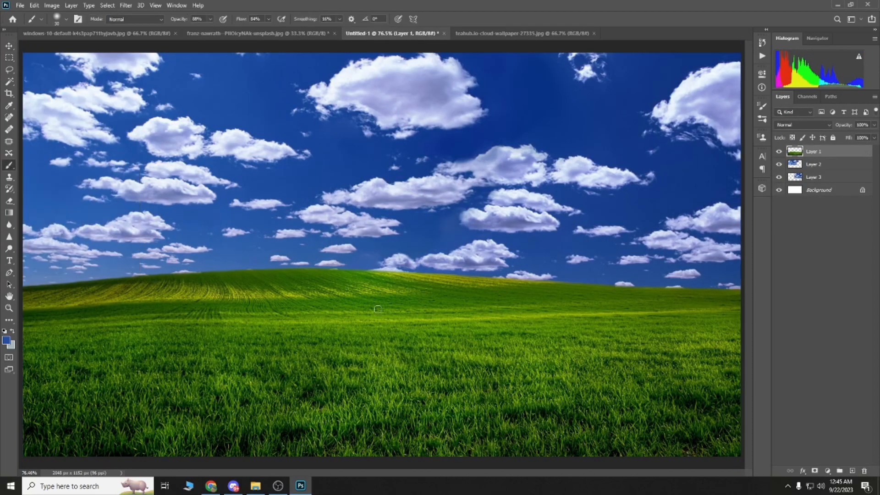
left_click(813, 166)
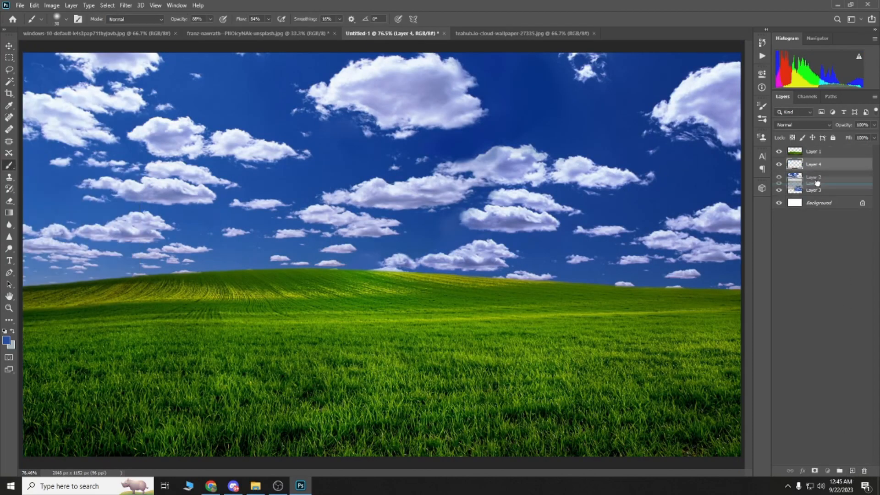
left_click_drag(812, 164, 813, 194)
left_click(813, 194)
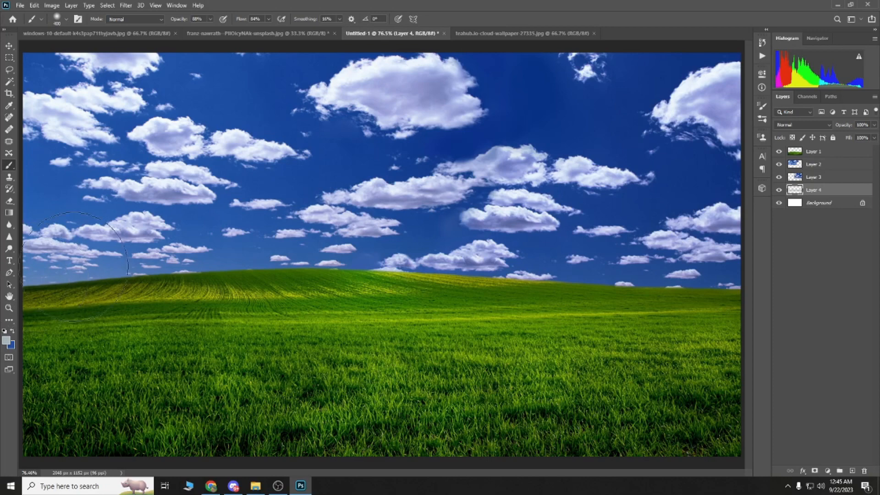
- Make a pale haze above the horizon on Layer 4, placed above Layer 2, at 36% opacity with Screen blending
left_click_drag(816, 191, 814, 164)
left_click(874, 125)
left_click_drag(874, 135, 846, 138)
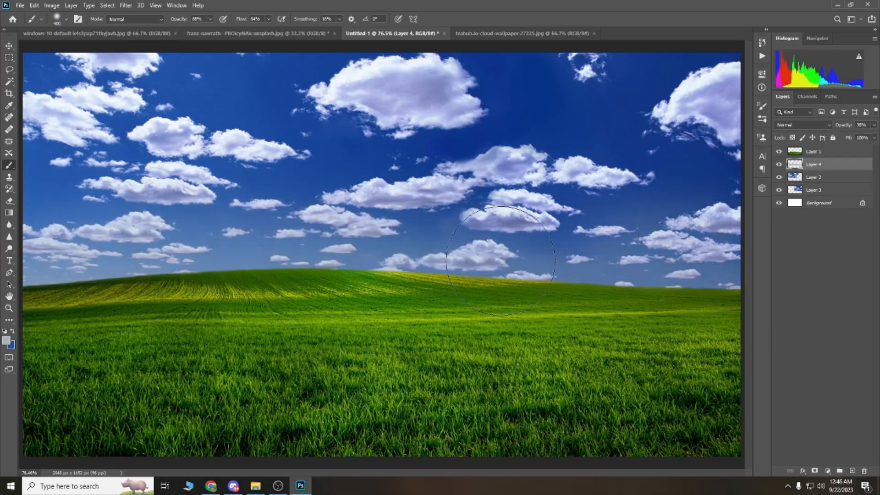
left_click(802, 125)
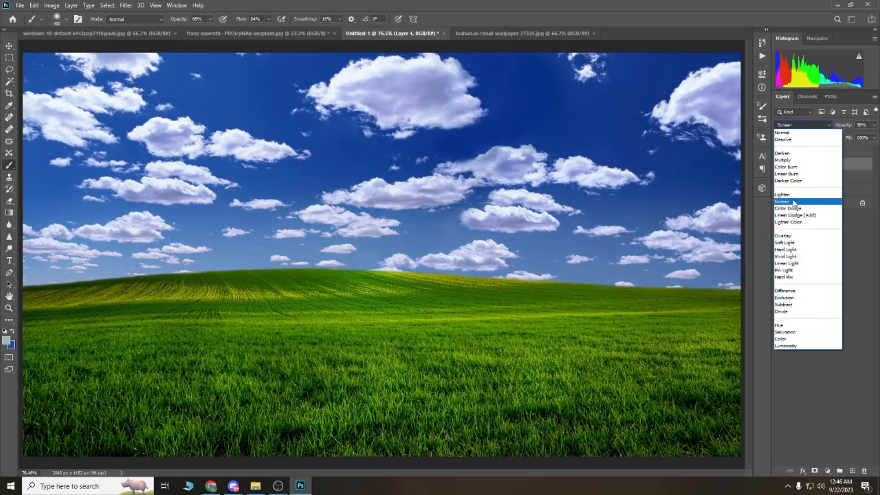
left_click(796, 201)
- Place the composite document next to the reference wallpaper and compare the two images at 66.7% zoom
left_click(131, 33)
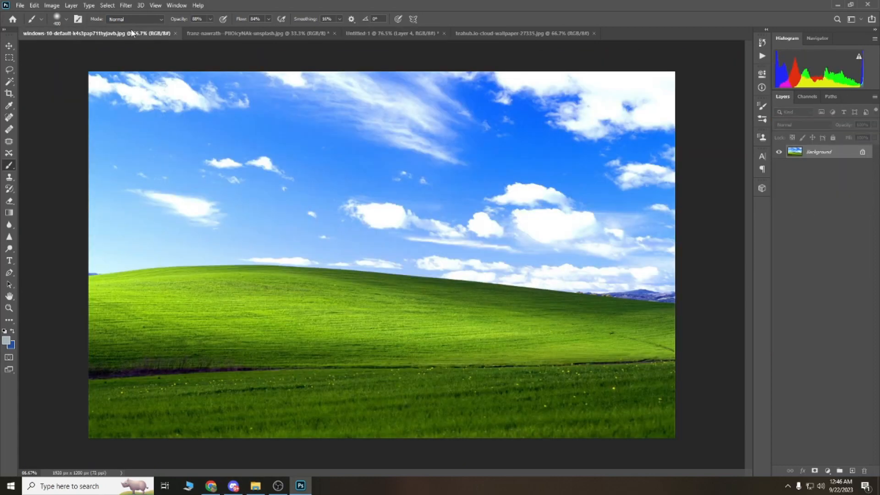
left_click(306, 33)
left_click_drag(373, 33, 234, 29)
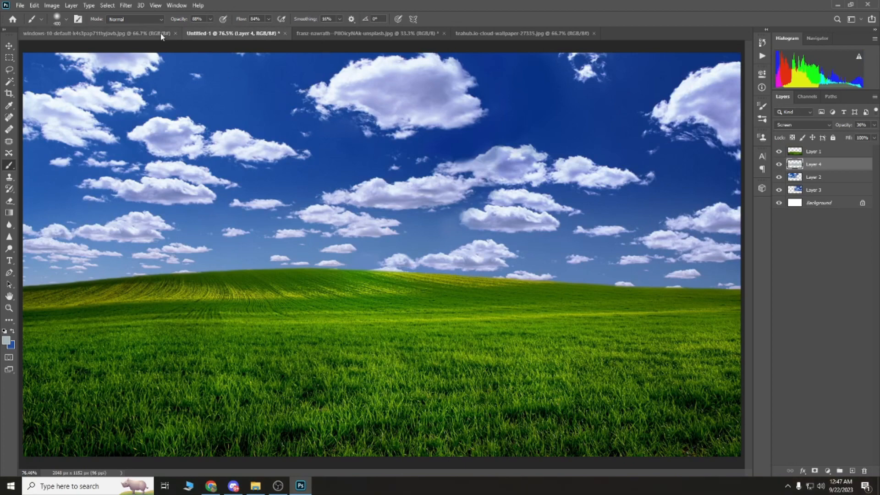
left_click(8, 308)
right_click(325, 178)
left_click(356, 229)
left_click(146, 34)
left_click(216, 36)
left_click(159, 33)
left_click(210, 35)
- Open the brown and green mountain clipart, select the mountain without its background, and copy it into the composite above Layer 4
left_click(260, 487)
left_click_drag(164, 125, 641, 35)
left_click(9, 93)
left_click(8, 82)
left_click(108, 5)
left_click(117, 34)
key("v")
left_click_drag(315, 208, 617, 237)
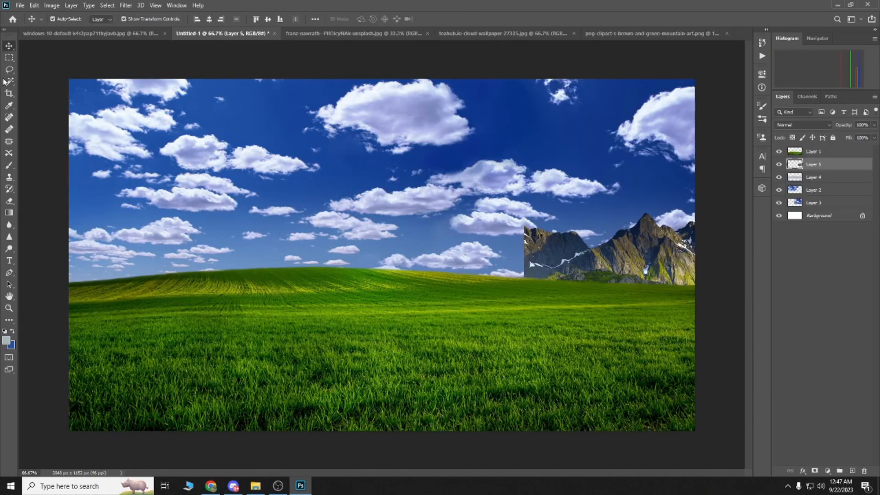
- Try resizing and repositioning the mountain behind the right end of the hill, and delete its layer
left_click_drag(656, 245, 500, 182)
left_click_drag(370, 150, 562, 235)
mouse_move(581, 259)
left_mouse_down()
mouse_move(651, 286)
mouse_move(567, 251)
left_mouse_up()
key("Return")
key("Delete")
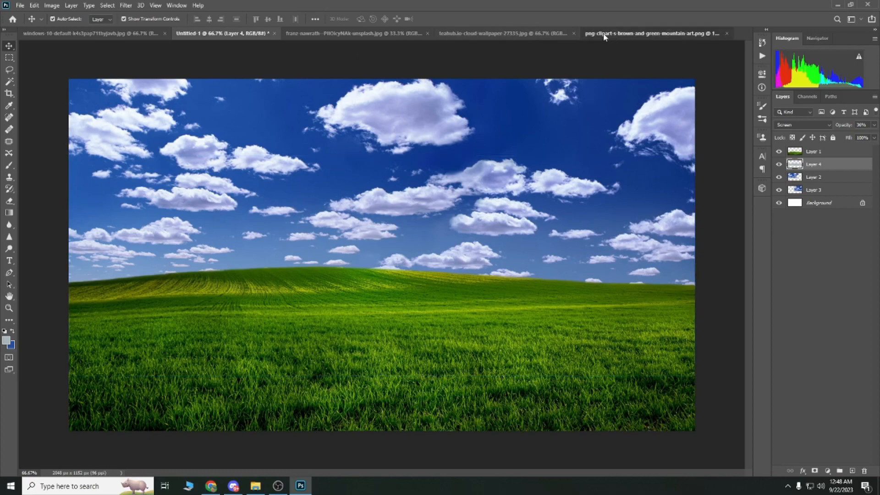
- Flip the mountain clipart horizontally and select the mountain by inverting a Magic Wand selection of its background
left_click(605, 33)
left_click(52, 6)
mouse_move(77, 90)
left_click(170, 130)
left_click(9, 81)
left_click(263, 186)
left_click(108, 5)
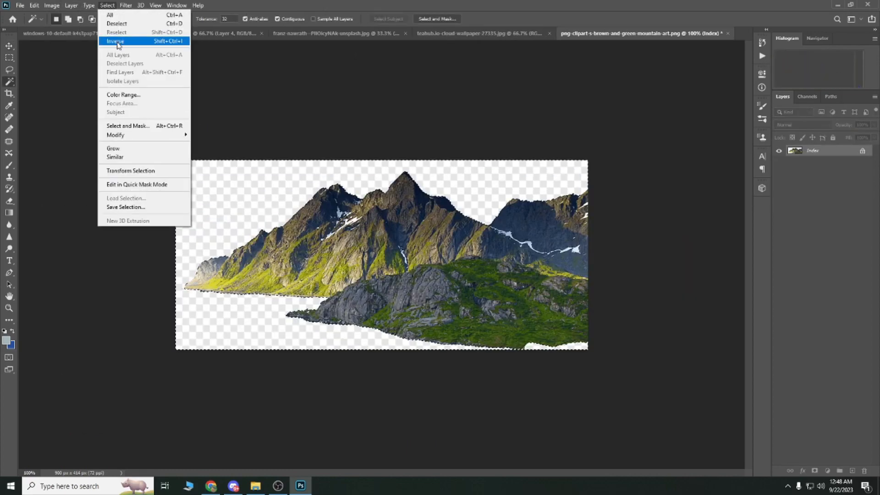
left_click(114, 41)
- Copy the flipped mountain into the composite and scale it down to fit at the right end of the horizon
left_click_drag(383, 241, 527, 225)
left_click_drag(663, 292, 558, 246)
left_click_drag(508, 232, 654, 288)
left_click_drag(705, 303, 686, 296)
left_click_drag(640, 266, 654, 272)
key("Return")
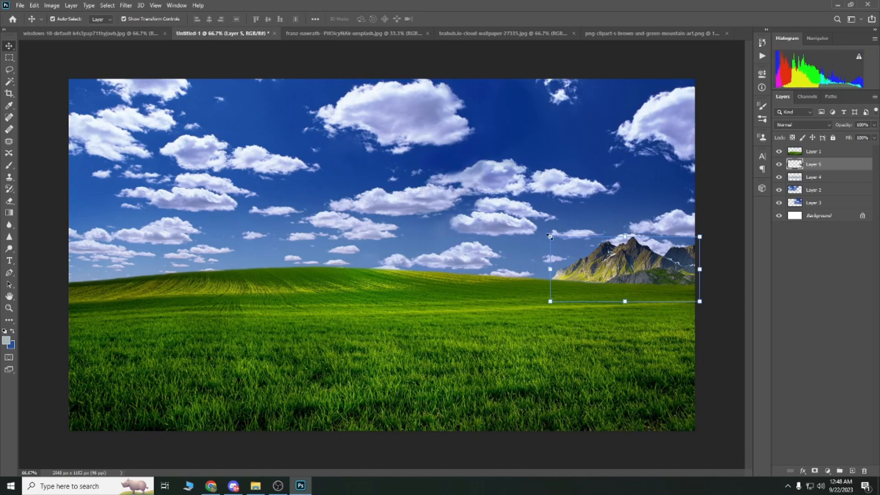
- Move Layer 5 above Layer 1 and resize the mountain to a small range against the right edge of the hill
left_click_drag(550, 237, 507, 218)
left_click_drag(558, 257, 559, 263)
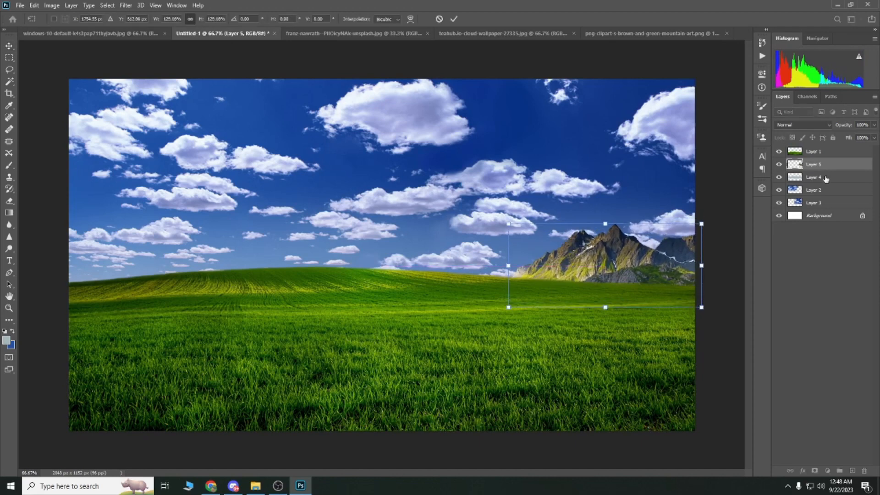
left_click_drag(828, 165, 825, 148)
left_click_drag(703, 308, 657, 289)
left_click_drag(632, 274, 681, 294)
left_click_drag(649, 281, 668, 289)
key("Return")
left_click(508, 297)
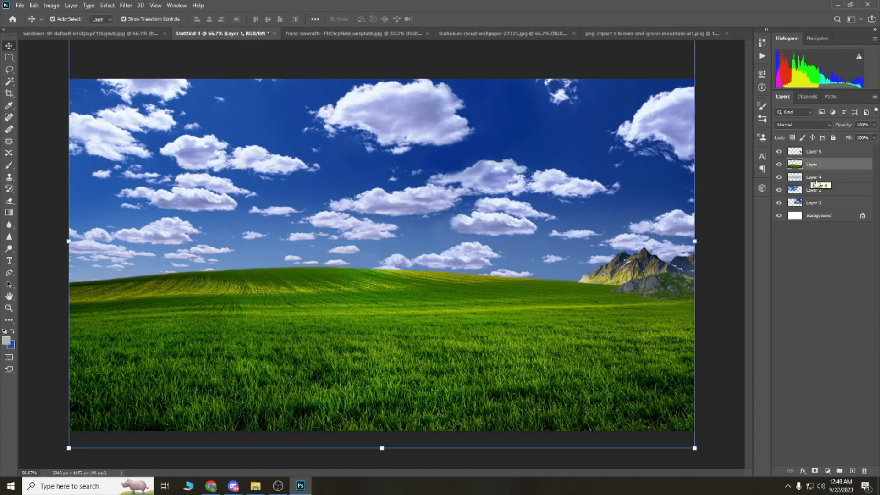
- Apply Curves to the mountain on Layer 5, mapping RGB 167 to 198, green 157 to 154 and blue 155 to 162
left_click(637, 275)
key("ctrl+m")
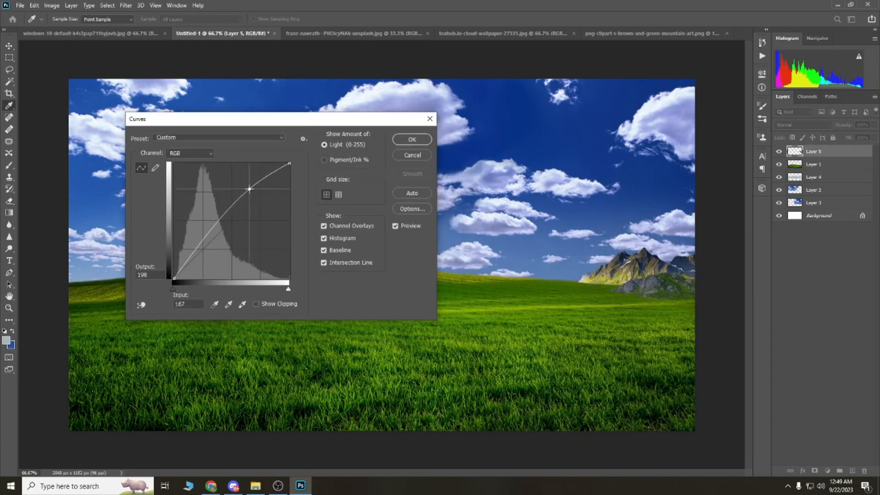
left_click(191, 153)
left_click(183, 169)
left_click(190, 153)
left_click(175, 178)
left_click(191, 153)
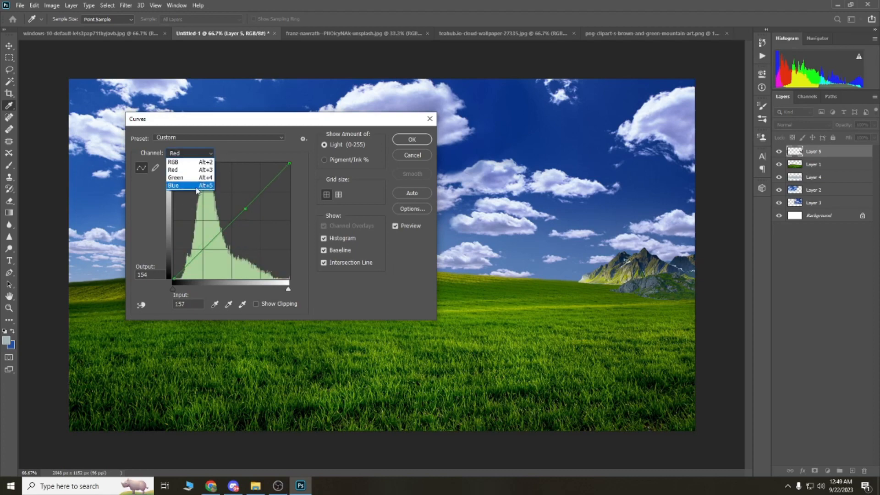
left_click(198, 186)
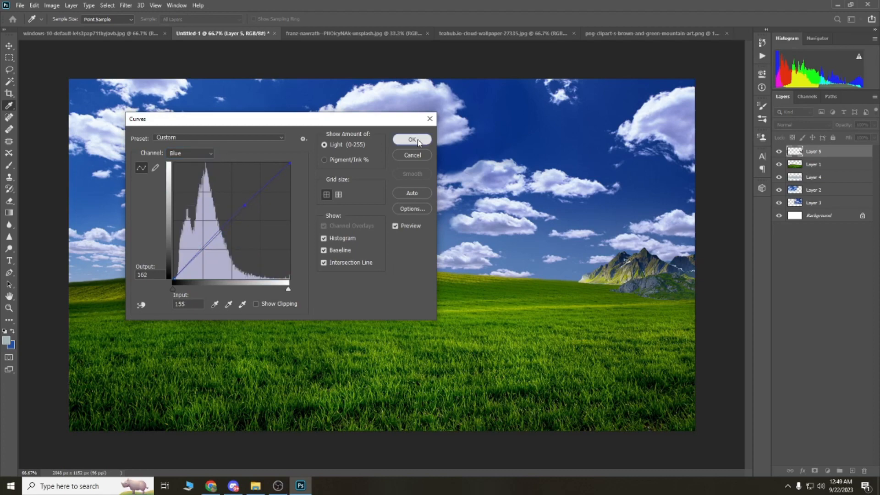
left_click(412, 140)
- Open Curves for Layer 1 and darken the RGB curve, mapping 168 to 149 and 113 to 102
left_click(814, 165)
key("ctrl+m")
left_click_drag(310, 119, 371, 49)
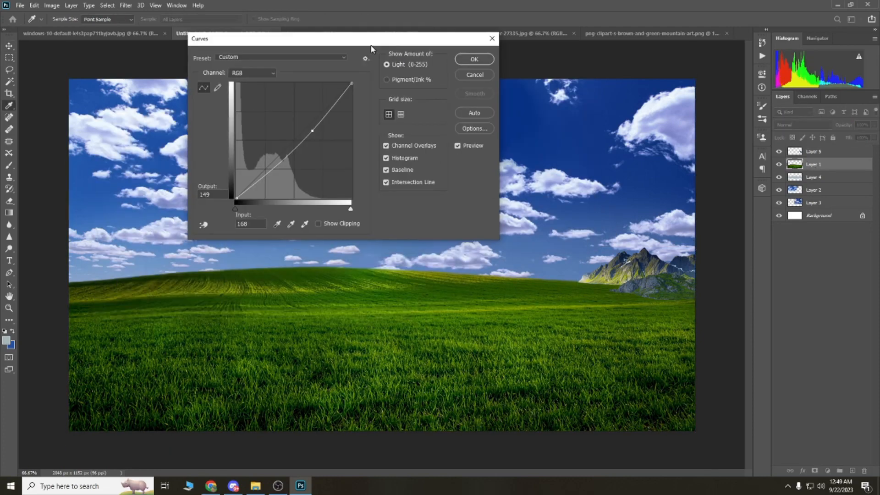
left_click_drag(288, 147, 287, 152)
- Map red 112 to 92, green 157 to 138 and blue 135 to 143, and apply the Curves adjustment to Layer 1
left_click(253, 73)
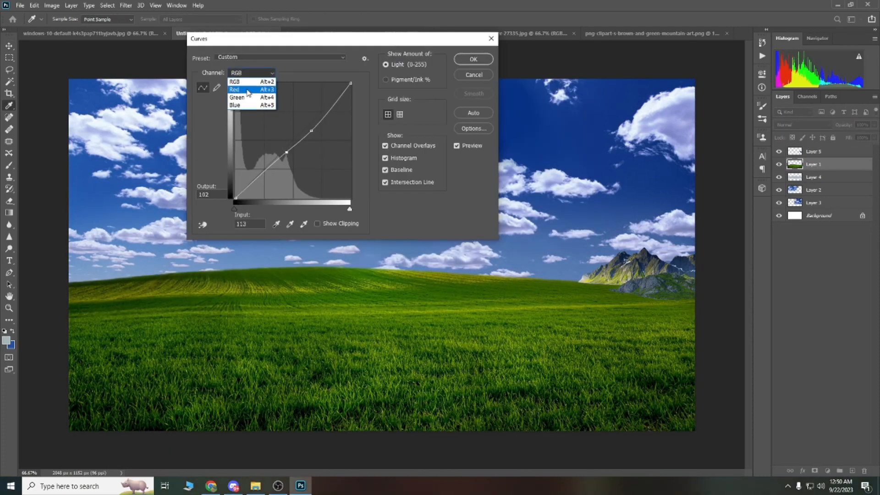
left_click(249, 90)
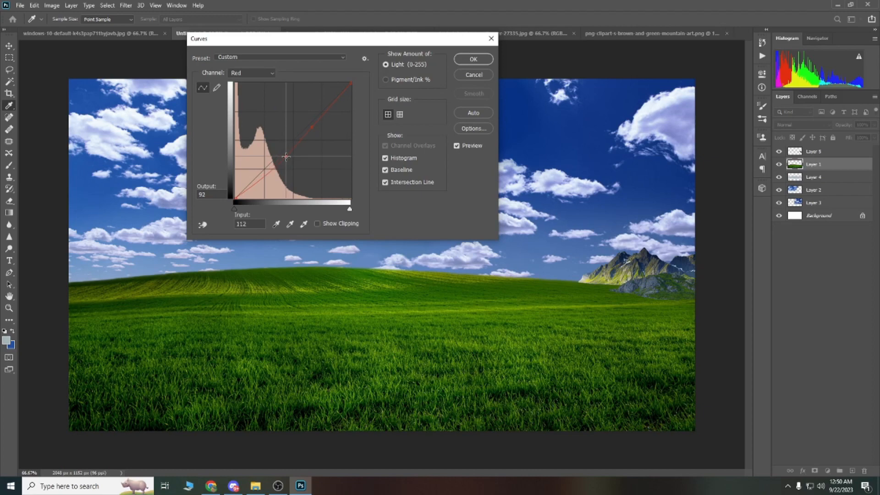
key("alt+4")
left_click_drag(307, 127, 307, 136)
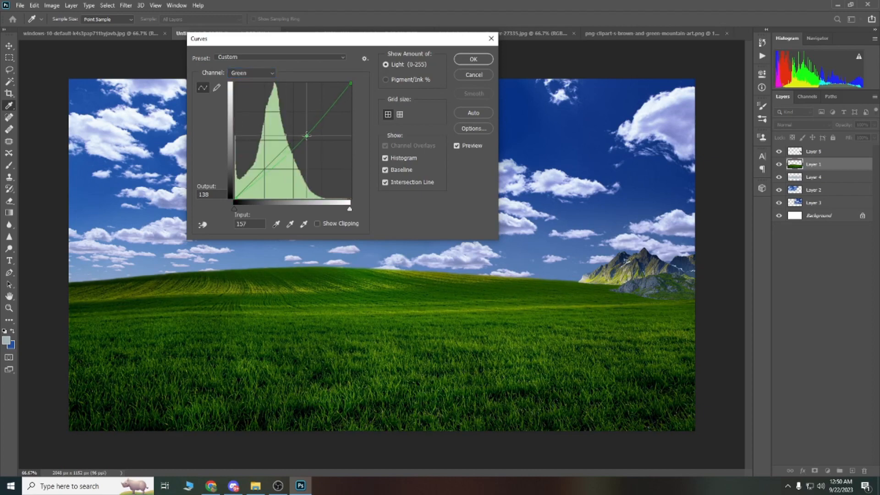
key("alt+5")
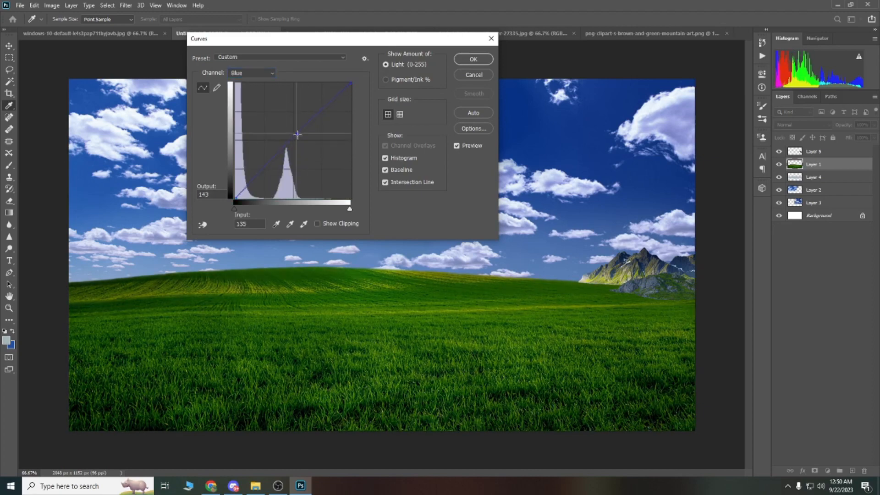
key("Return")
key("v")
left_click(814, 190)
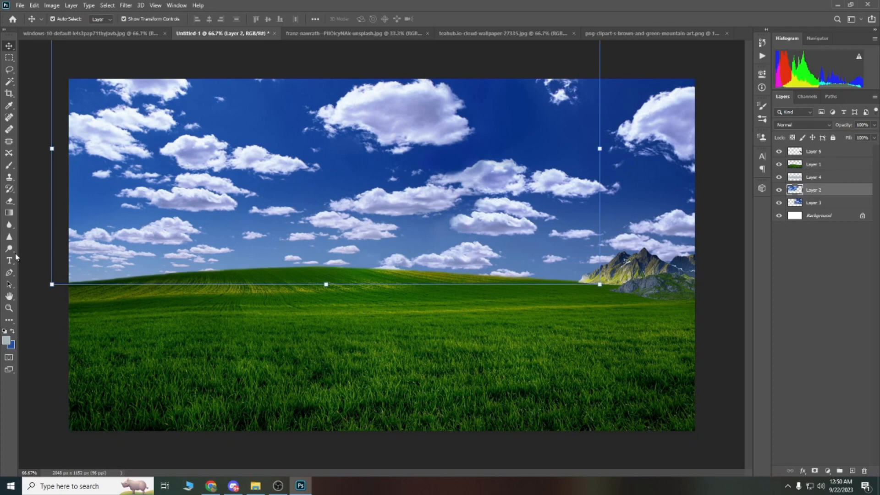
left_click(41, 247)
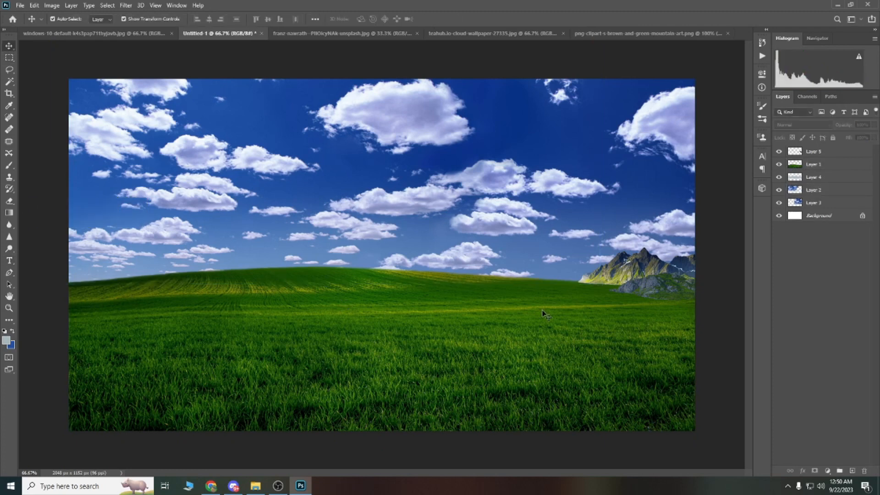
- Create a new empty layer above Layer 5 for shading the mountain
key("z")
double_click(660, 275)
left_click_drag(489, 473, 506, 468)
key("b")
key("v")
key("b")
left_click(513, 232)
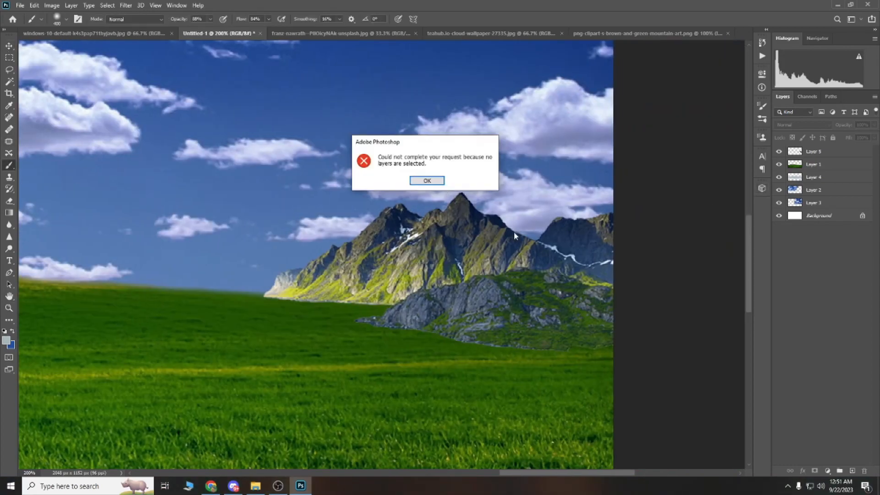
key("Return")
left_click(852, 471)
- Prepare a smaller soft brush at 27% opacity and 33% flow, with black as the foreground colour
key("bracketleft")
key("bracketleft")
key("bracketleft")
key("bracketleft")
key("bracketleft")
key("bracketleft")
key("bracketleft")
key("bracketleft")
key("bracketleft")
key("bracketleft")
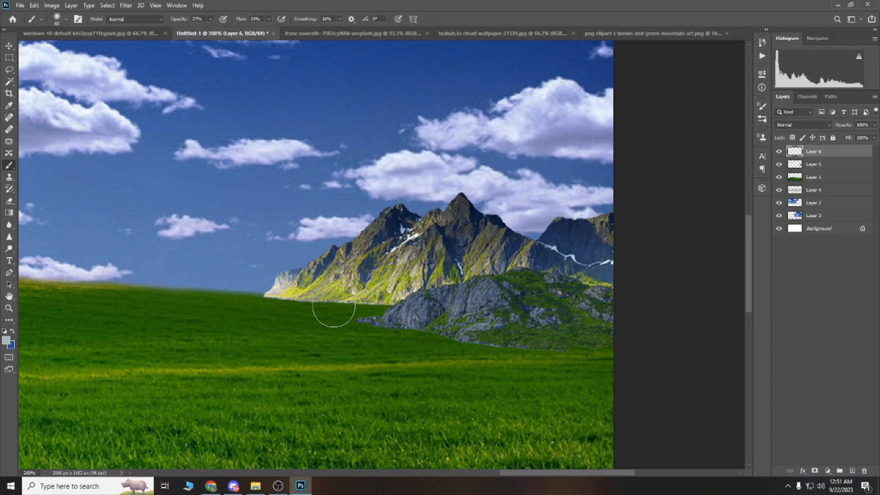
left_click_drag(275, 302, 387, 306)
key("ctrl+z")
left_click(7, 341)
left_click(204, 433)
left_click(407, 314)
- Paint soft black shading over the mountain's slopes and base on Layer 6, adjusting the brush size as needed
key("bracketright")
key("bracketright")
mouse_move(492, 224)
left_mouse_down()
mouse_move(472, 251)
mouse_move(511, 290)
mouse_move(451, 255)
mouse_move(443, 275)
mouse_move(418, 276)
mouse_move(408, 306)
left_mouse_up()
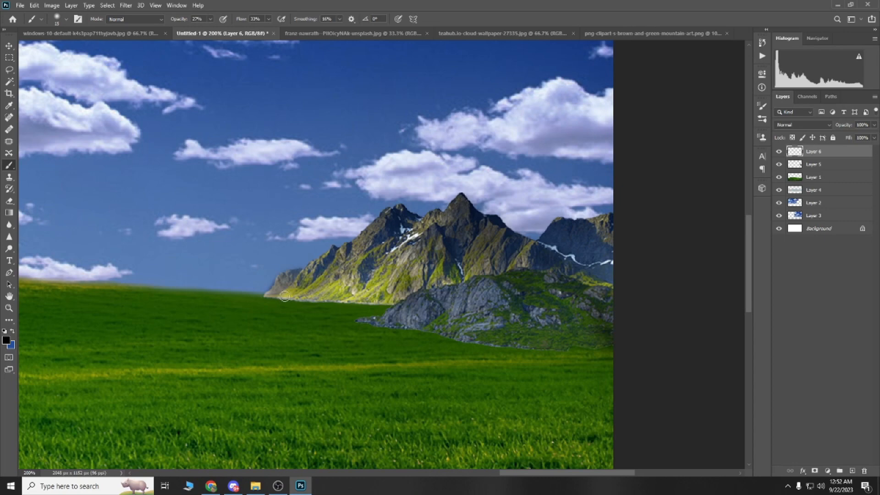
key("bracketleft")
key("bracketleft")
key("bracketright")
key("bracketright")
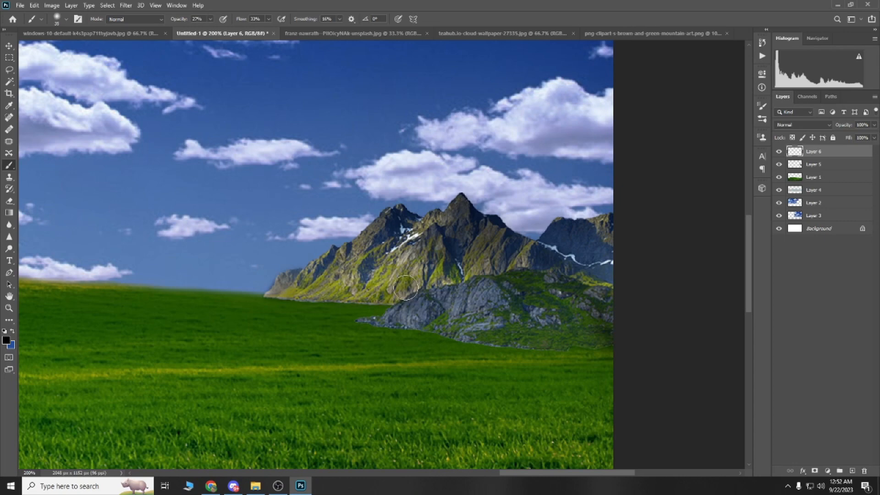
key("bracketright")
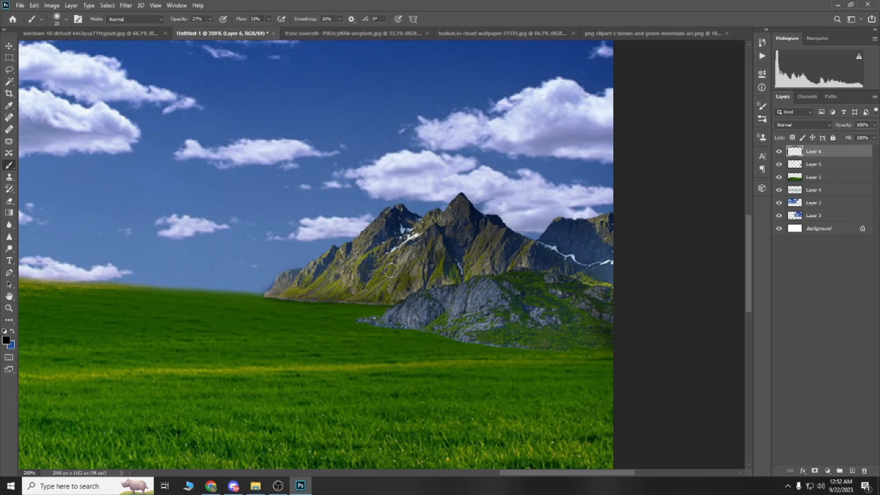
- Set Layer 6's blend mode to Luminosity and slightly reduce its opacity
left_click(803, 125)
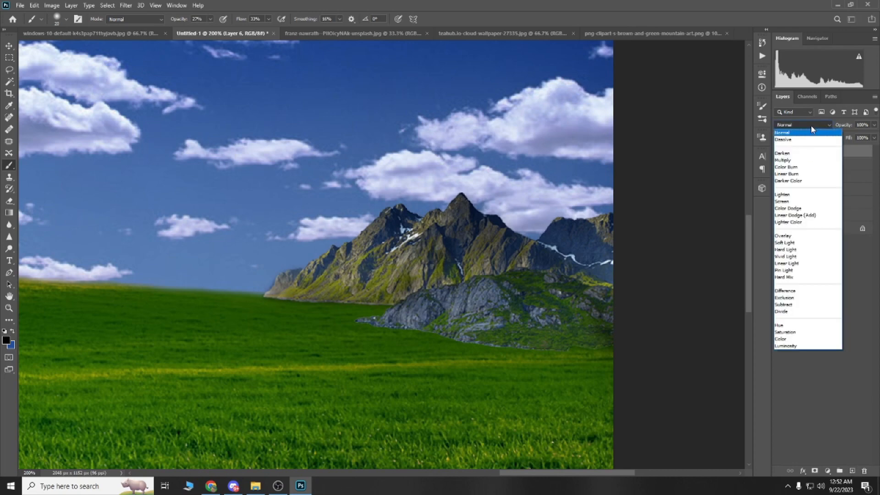
left_click(793, 346)
mouse_move(872, 137)
left_mouse_down()
mouse_move(862, 136)
mouse_move(871, 136)
left_mouse_up()
- Set Layer 5's opacity to 92% and softly erase the mountain's lower edge with the Eraser at 51% opacity and 50% flow
left_click(812, 163)
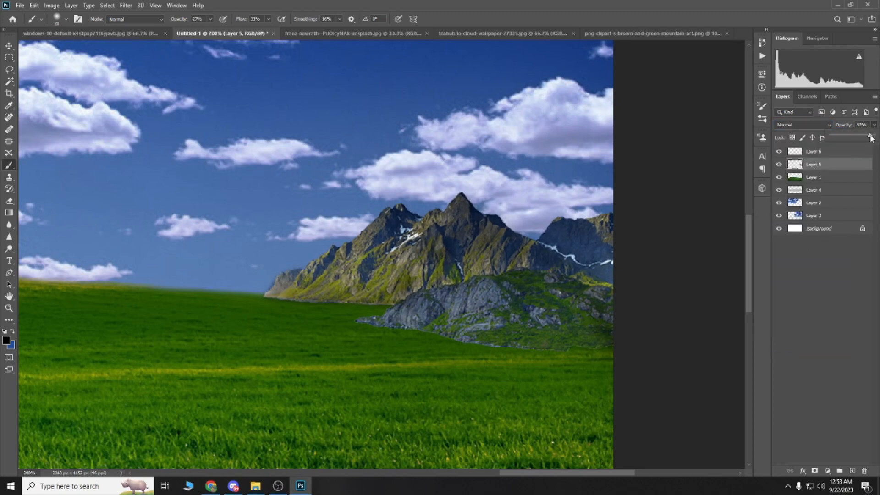
left_click(802, 275)
key("e")
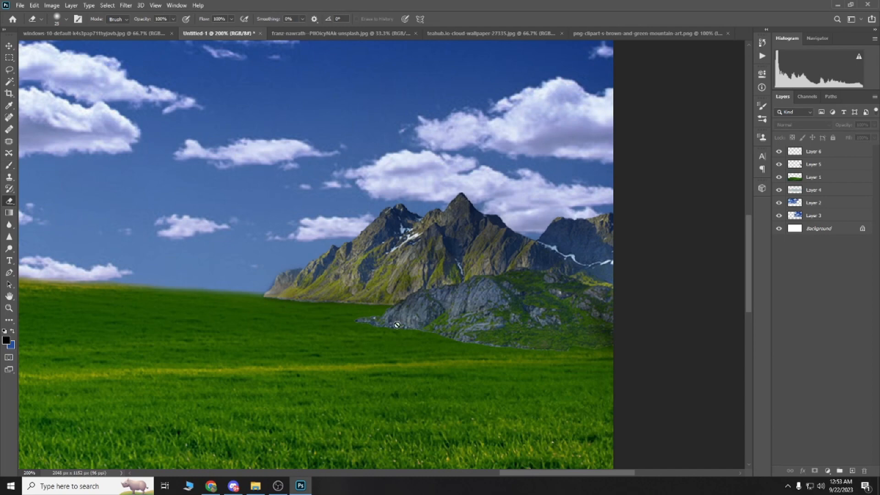
key("ctrl+z")
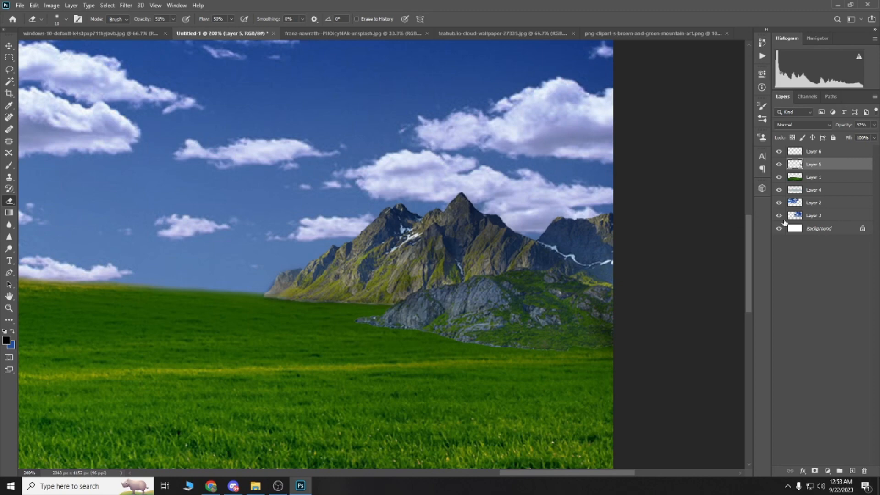
key("alt+bracketright")
key("alt+bracketleft")
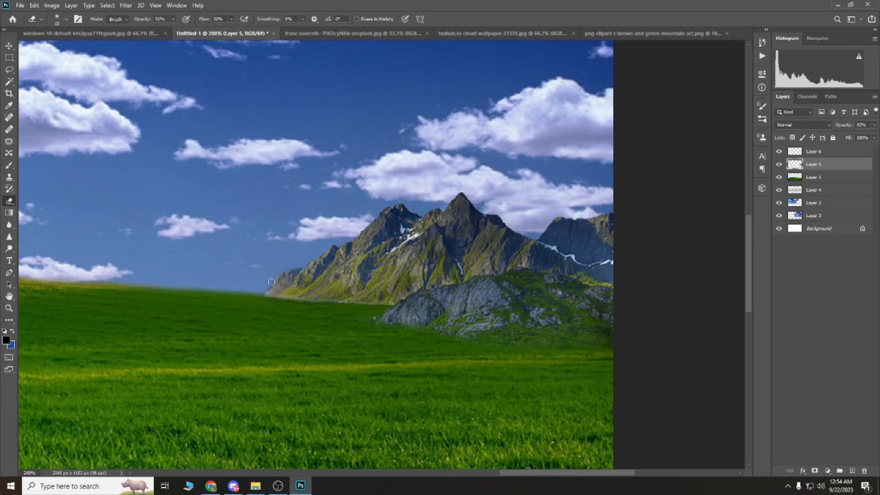
left_click(812, 151)
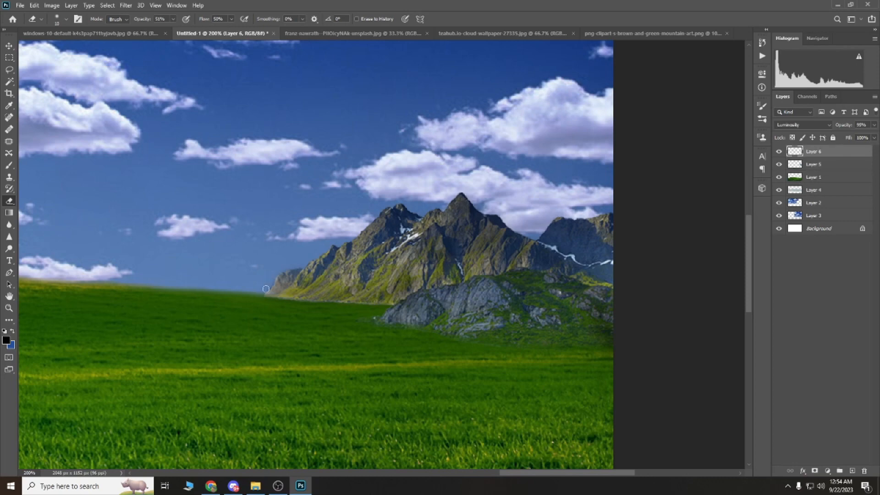
- Retouch the faded upper edge of the central cloud on Layer 2 with the Clone Stamp tool
key("z")
key("ctrl+0")
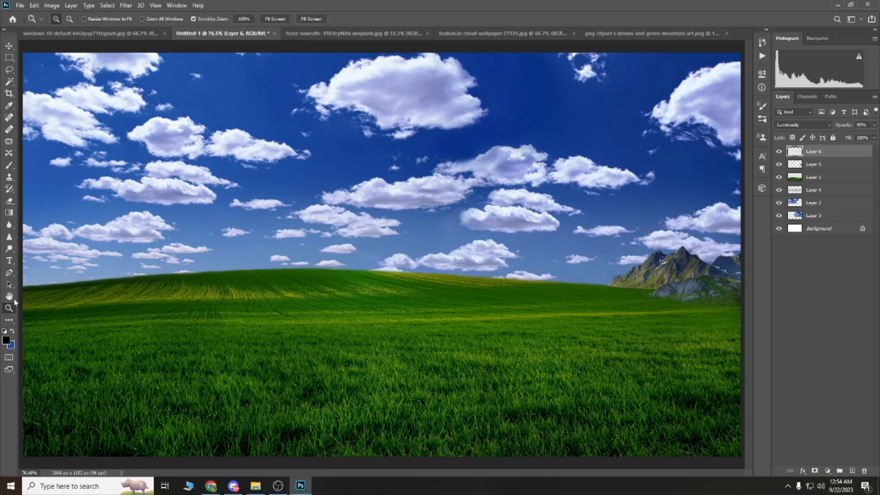
left_click(479, 152)
left_click(463, 168)
left_click(8, 45)
left_click(811, 205)
left_click(811, 215)
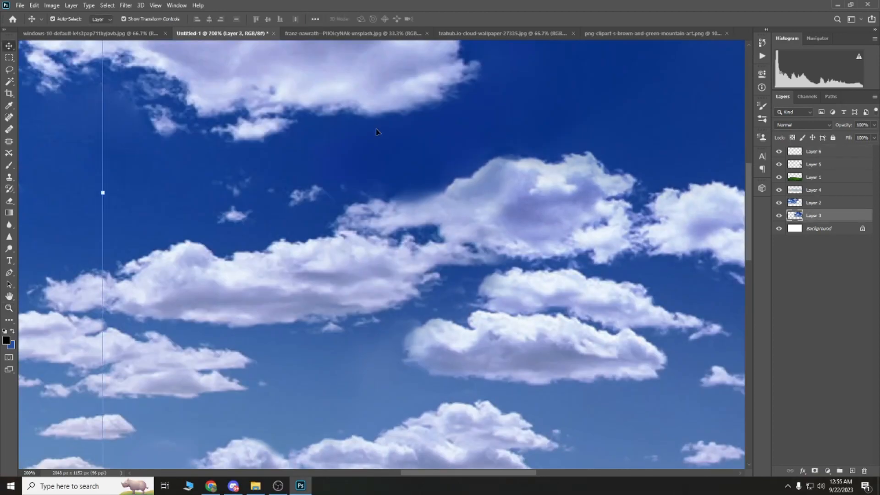
key("b")
left_click(472, 187, "alt")
key("alt+bracketright")
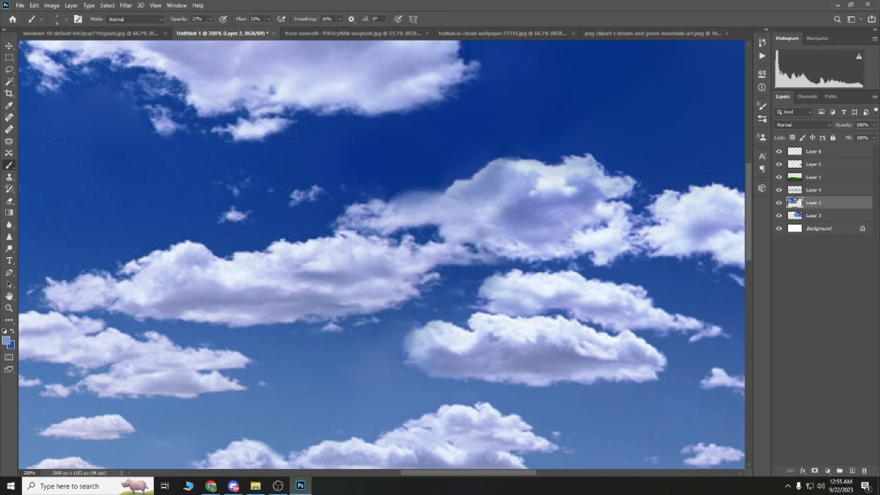
left_click(9, 177)
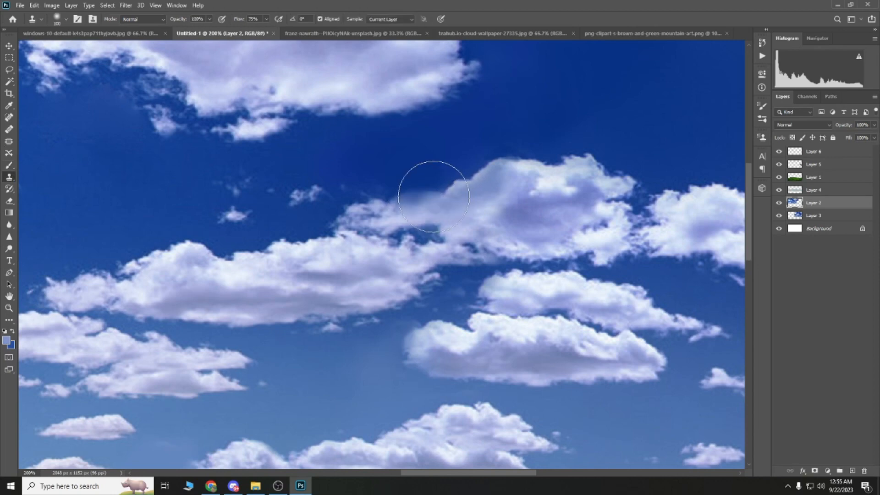
key("z")
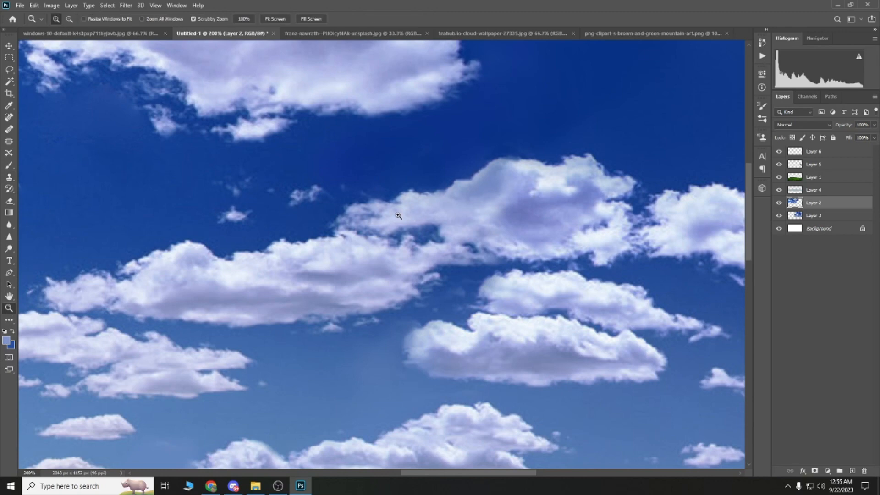
key("ctrl+0")
left_click(10, 203)
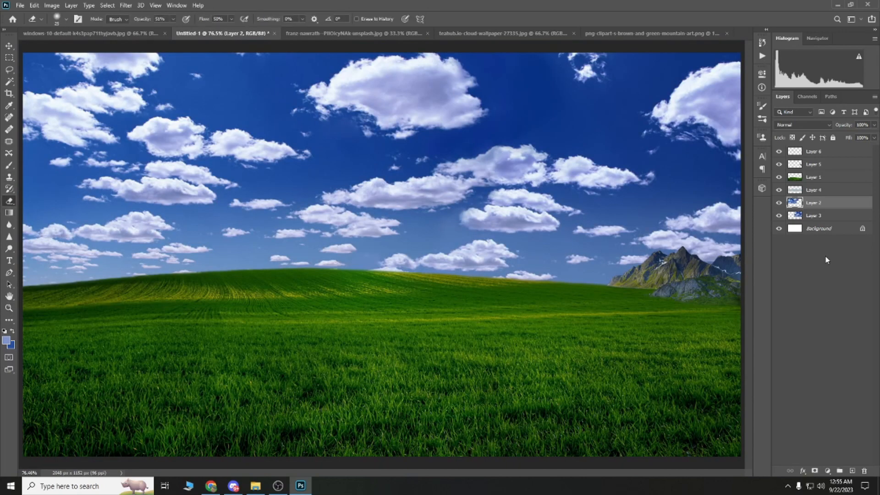
- Compare the composition with the default Windows 10 reference image
left_click(211, 486)
left_click(300, 486)
left_click(117, 36)
left_click(215, 36)
left_click(124, 37)
left_click(231, 34)
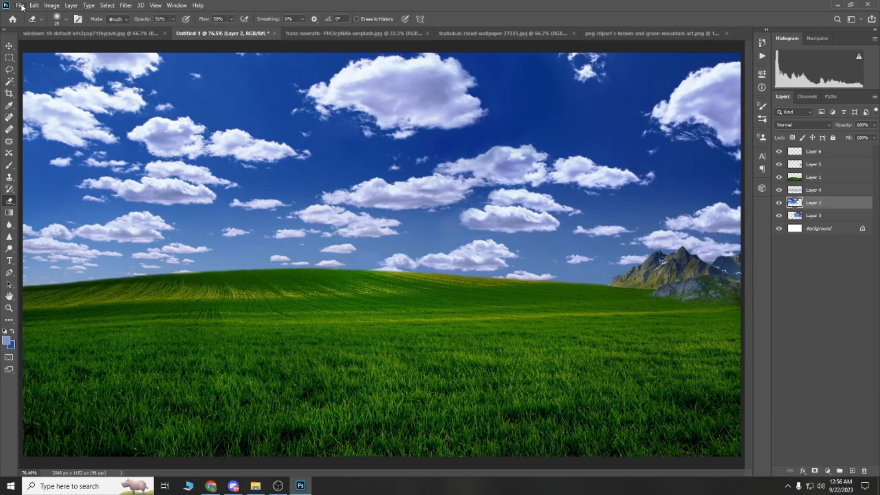
- Open the transparent wooden farmhouse PNG from the file folder
left_click(255, 486)
left_click_drag(203, 120, 413, 275)
key("Return")
left_click_drag(821, 203, 818, 150)
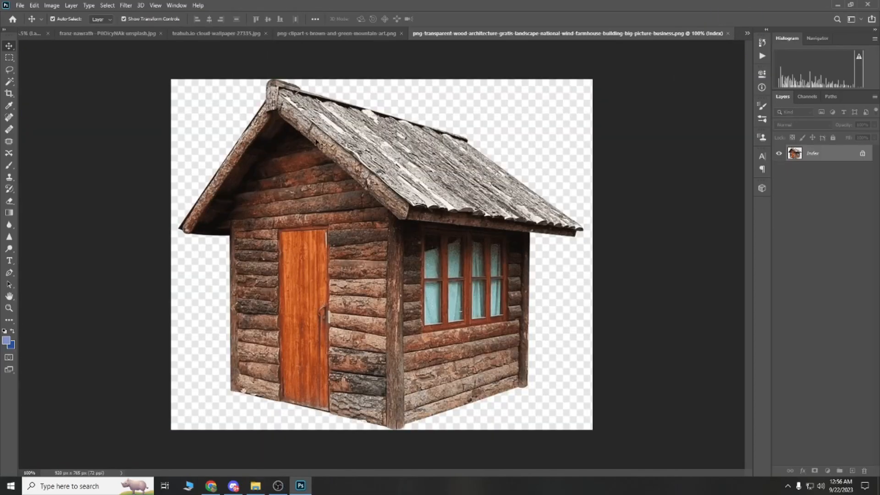
- Select the farmhouse image's transparent background with the Magic Wand and invert the selection to isolate the cabin
key("w")
left_click(494, 114)
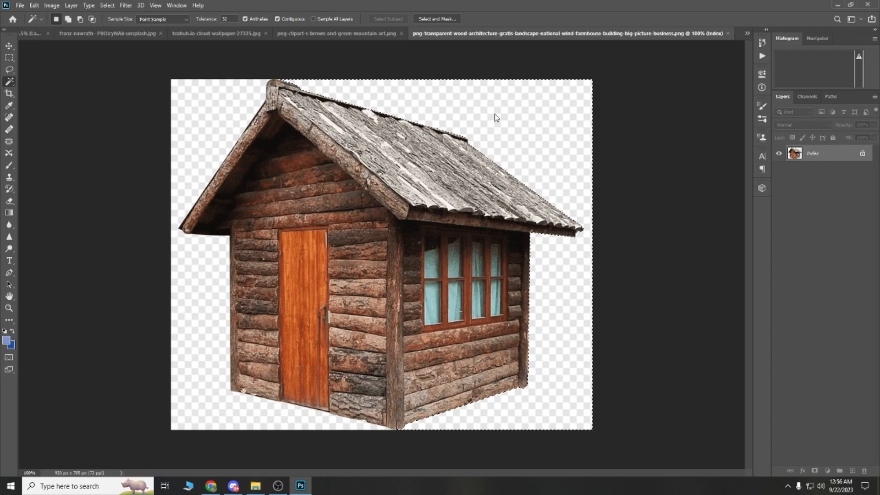
left_click(107, 5)
left_click(117, 45)
- Move the cabin into Untitled-1 and scale it to about 32% on the grass near the mountain
key("v")
left_click_drag(314, 247, 463, 275)
left_click_drag(443, 283, 451, 288)
left_click_drag(596, 377, 486, 253)
left_click_drag(400, 223, 457, 312)
left_click_drag(528, 355, 534, 357)
left_click_drag(472, 334, 511, 323)
left_click_drag(572, 349, 503, 288)
left_click_drag(461, 284, 556, 313)
left_click_drag(518, 306, 559, 324)
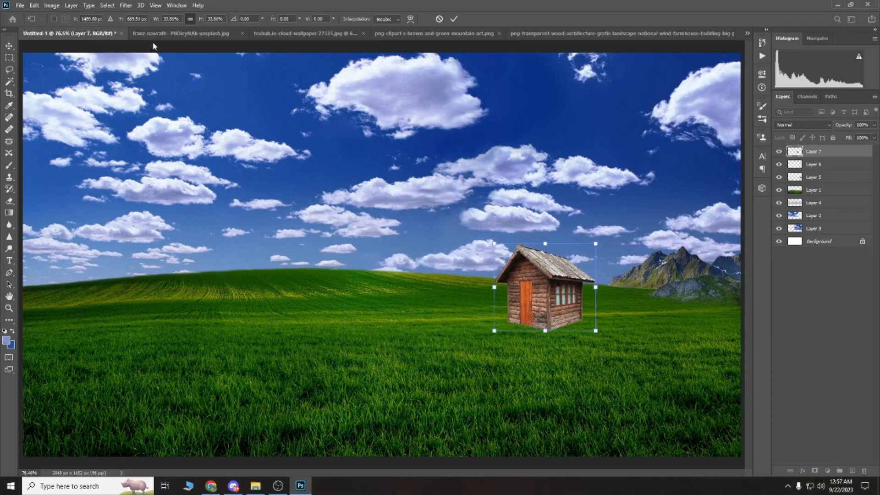
- Stretch the cabin wider, reduce its overall size and apply the transform
left_click_drag(495, 287, 468, 287)
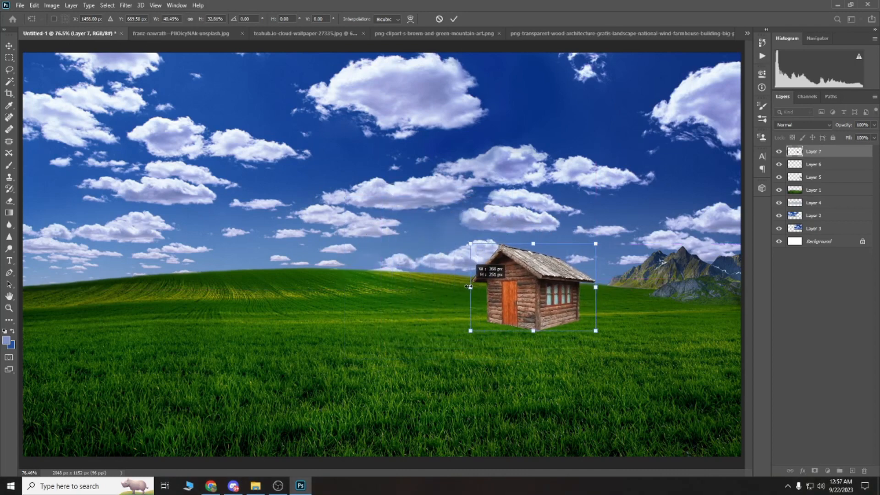
left_click_drag(596, 330, 552, 311)
key("Return")
- Darken and tint the cabin on Layer 7 with Curves, adjusting the RGB and colour channels and mapping green 164 to about 155
key("ctrl+m")
left_click_drag(276, 141, 276, 152)
left_click(214, 94)
left_click(202, 104)
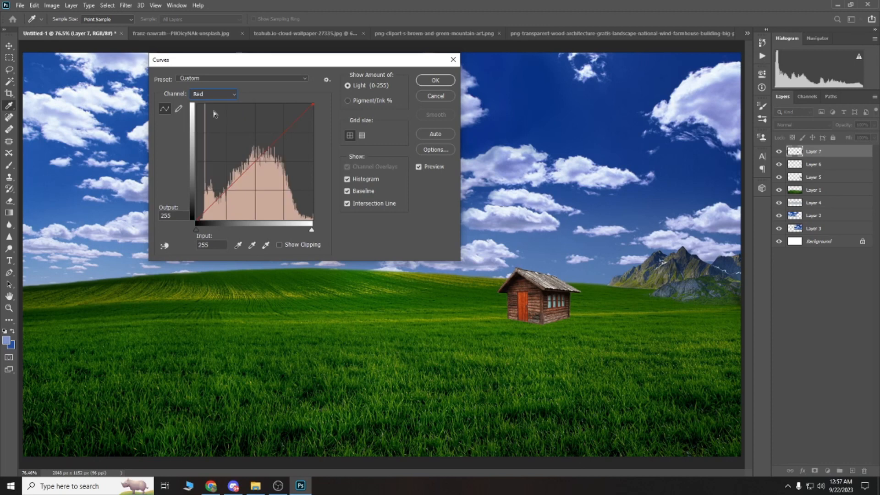
left_click(206, 94)
left_click(206, 119)
mouse_move(270, 151)
left_mouse_down()
mouse_move(253, 157)
mouse_move(271, 146)
left_mouse_up()
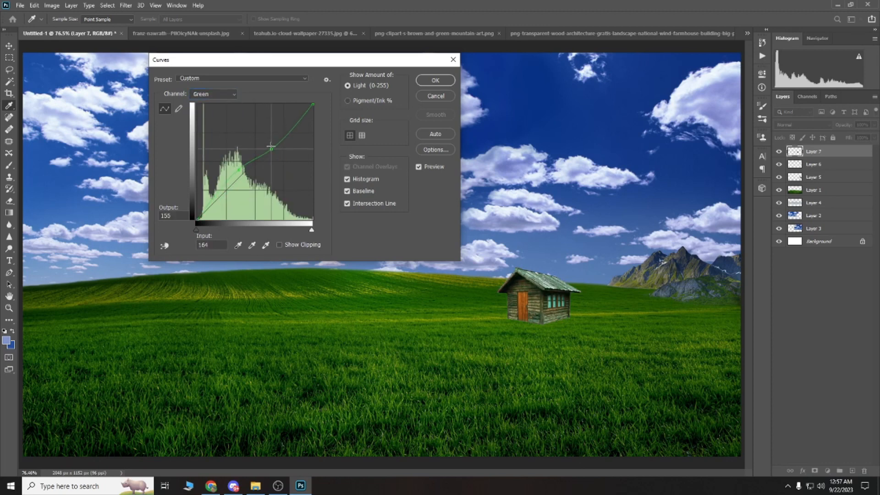
left_click(215, 94)
left_click(207, 129)
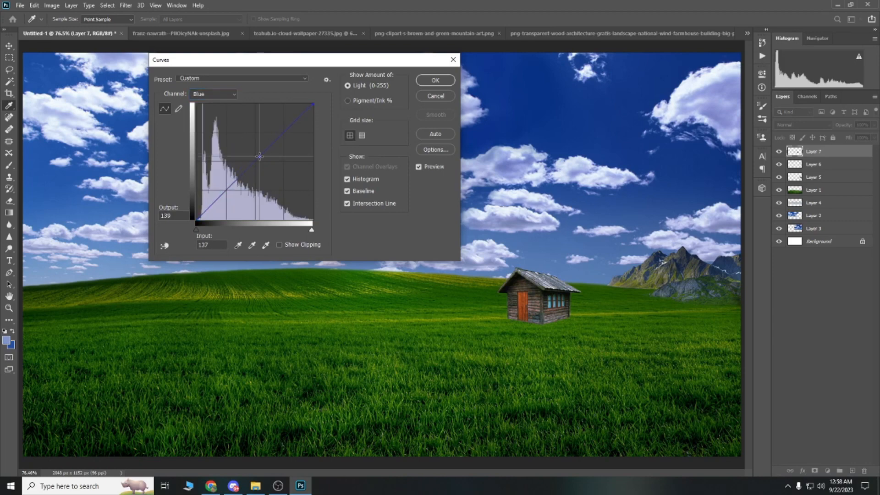
left_click(439, 77)
- Enlarge the cabin slightly by two opposite corners and apply the transform
key("ctrl+plus")
key("ctrl+plus")
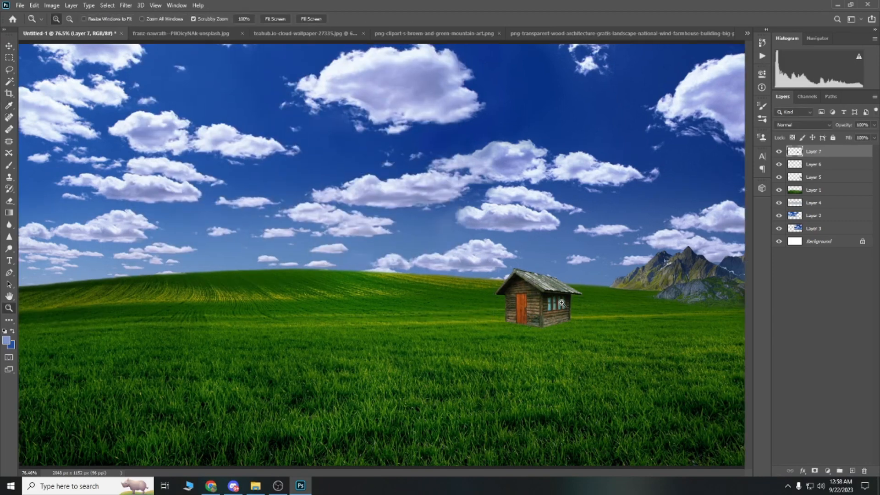
left_click_drag(585, 361, 604, 372)
left_click_drag(362, 210, 355, 202)
key("Return")
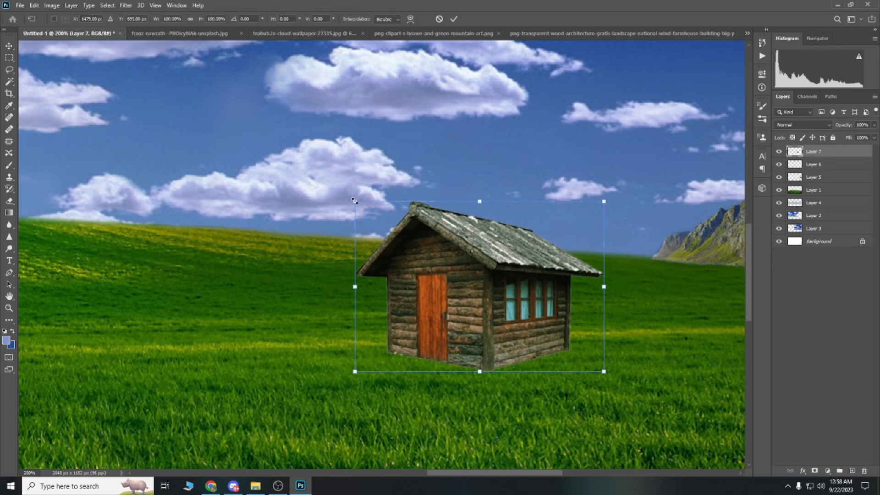
- Duplicate the cabin slightly towards the mountain and place the copy below the original in the layer stack
key("ctrl+0")
left_click_drag(544, 310, 578, 316, "alt")
mouse_move(832, 160)
left_mouse_down()
mouse_move(823, 165)
mouse_move(821, 150)
left_mouse_up()
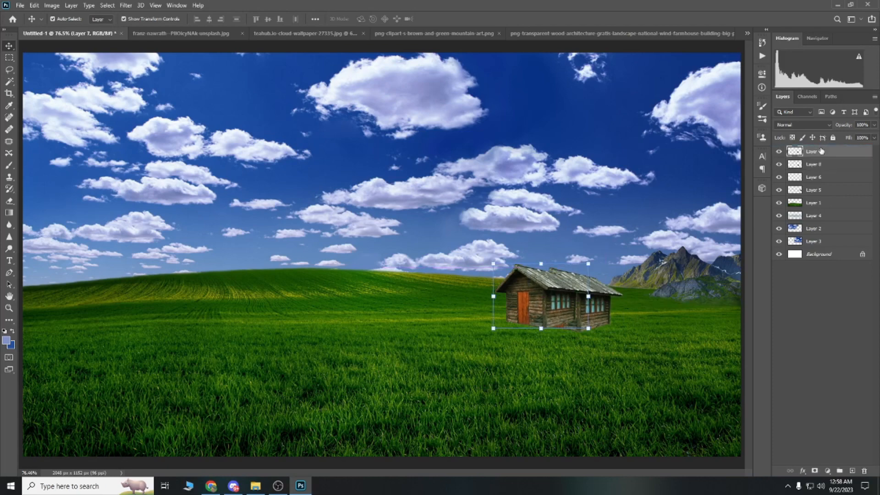
- Warp the cabin copy into a low, slanted shadow shape with Liquify at brush size 300, and apply it
left_click(599, 303)
left_click(126, 6)
left_click(140, 78)
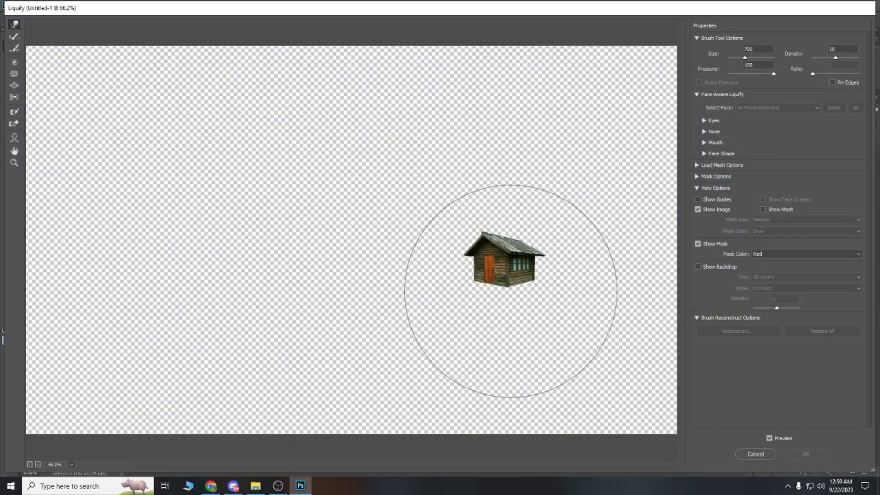
key("bracketleft")
key("bracketleft")
key("bracketleft")
left_click_drag(491, 255, 559, 280)
left_click_drag(483, 213, 478, 226)
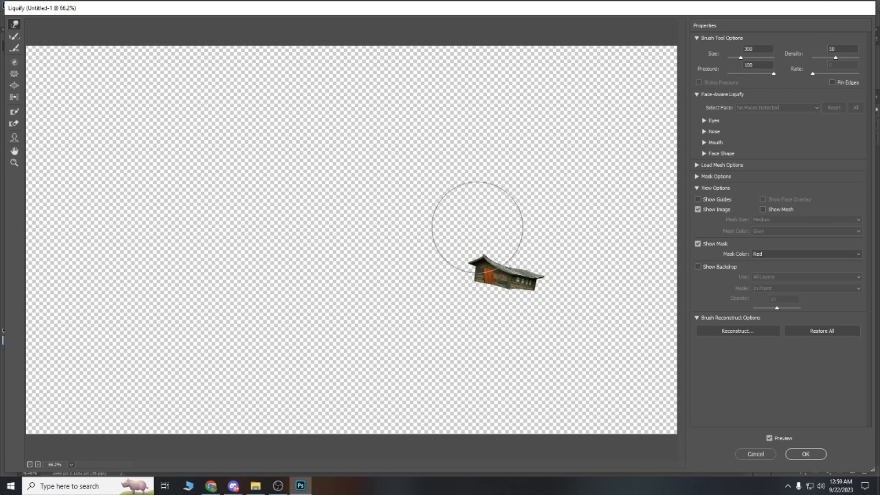
left_click_drag(501, 267, 508, 333)
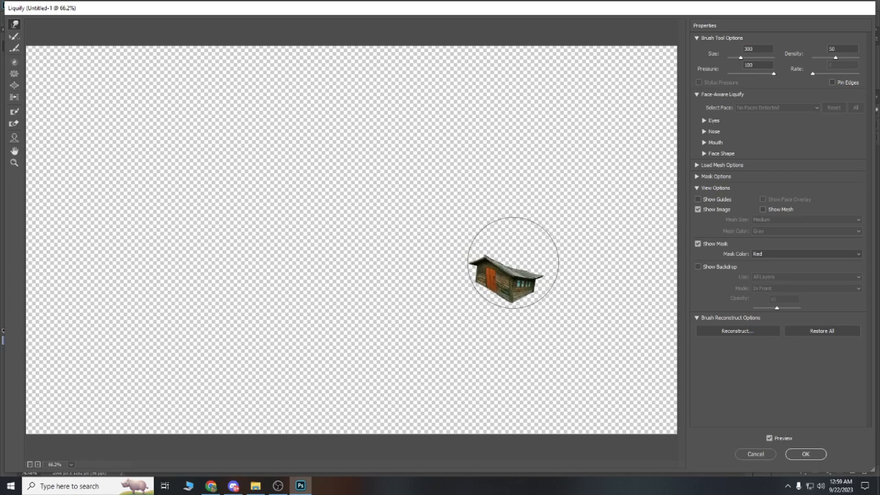
key("Return")
- Turn the warped cabin copy solid black with two Curves adjustments
key("ctrl+m")
left_click_drag(250, 167, 277, 210)
left_click(429, 82)
key("ctrl+m")
left_click_drag(251, 166, 281, 197)
left_click(436, 81)
- Reshape the black silhouette's lower corner and roof end with Liquify at brush size 300, and apply it
left_click(125, 5)
left_click(133, 82)
left_click_drag(521, 311, 531, 255)
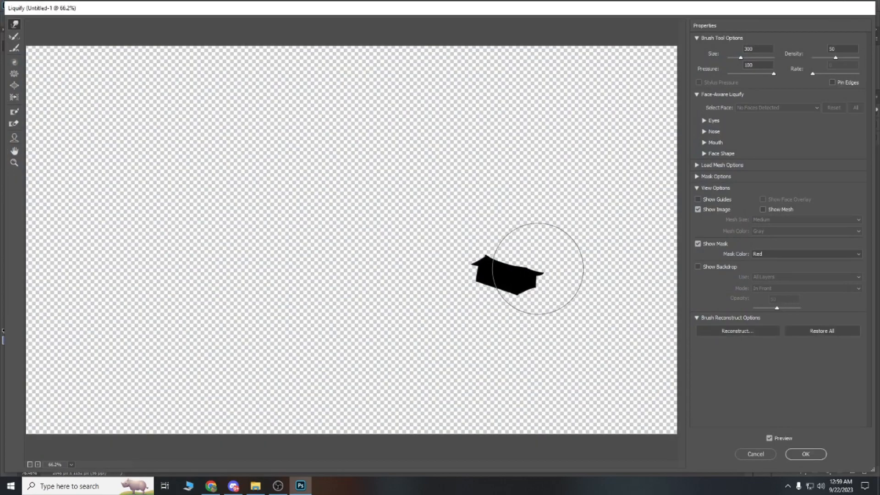
left_click(806, 454)
- Straighten the black silhouette's roof line with another Liquify pass, reducing the brush size to 175, and apply it
left_click(126, 5)
left_click(133, 81)
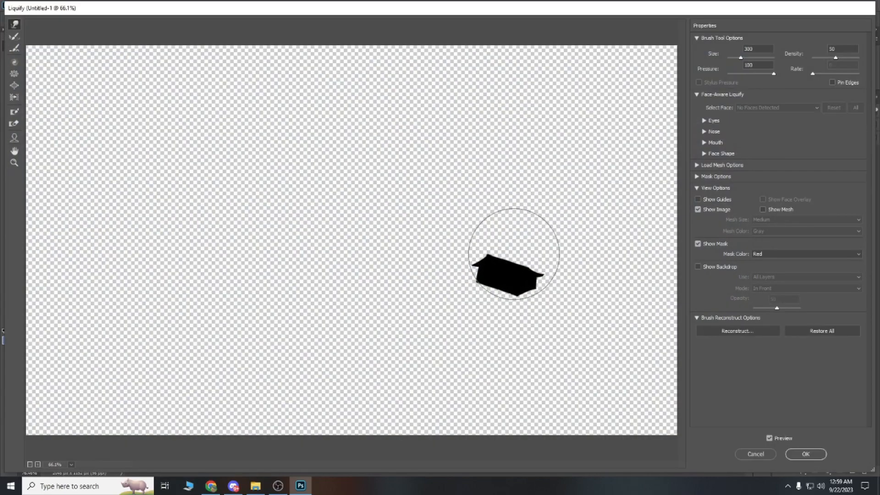
key("bracketleft")
key("bracketleft")
key("bracketleft")
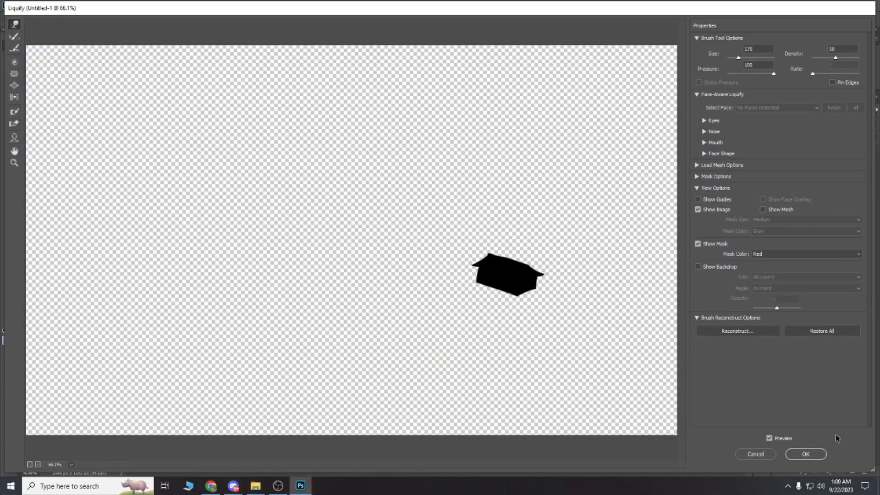
left_click(806, 454)
- Motion-blur the black cabin silhouette along a downward-right diagonal to turn it into a soft cast shadow
left_click(813, 126)
left_click(819, 414)
left_click(112, 6)
mouse_move(125, 5)
mouse_move(170, 164)
mouse_move(152, 110)
left_click(259, 165)
left_click_drag(217, 352, 222, 353)
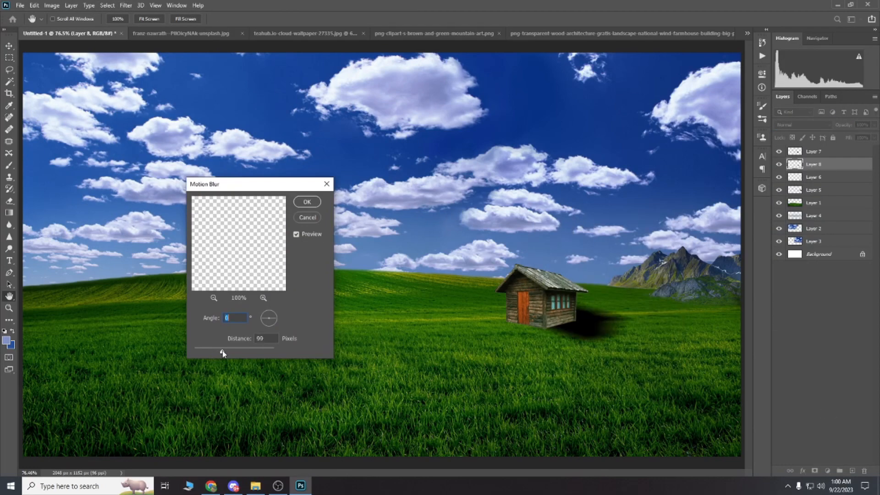
left_click_drag(264, 309, 277, 322)
left_click_drag(225, 352, 241, 351)
left_click(319, 200)
- Rotate the blurred shadow slightly counterclockwise, scale it to about 104%, and set its layer opacity to 70%
key("ctrl+t")
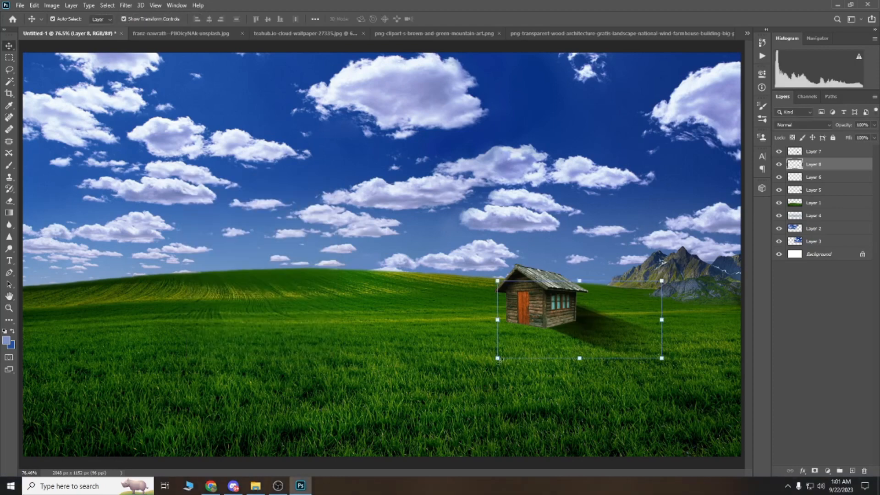
left_click_drag(482, 264, 479, 268)
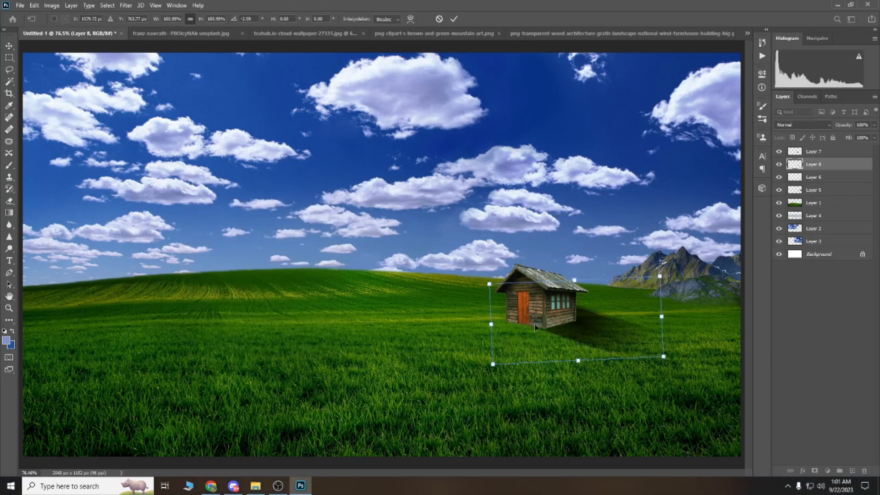
left_click_drag(874, 125, 856, 137)
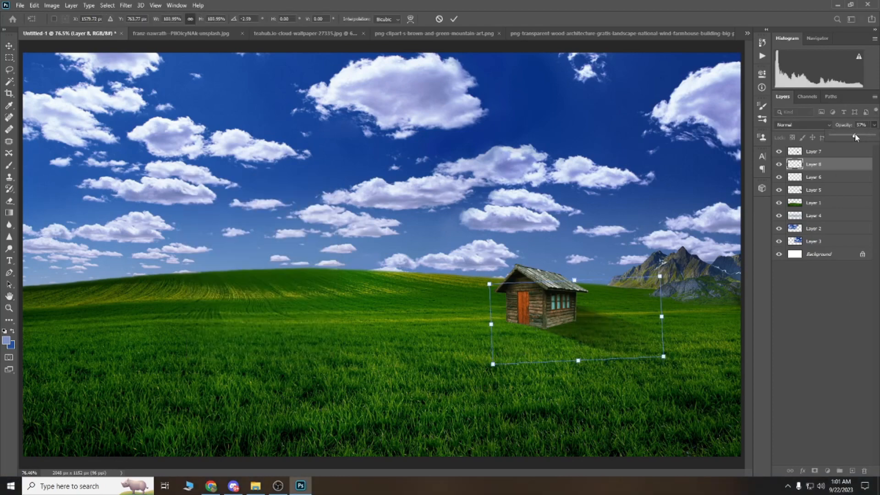
- Set the foreground color to black for the Brush tool
left_click(9, 167)
left_click(8, 340)
left_click(200, 425)
left_click(421, 310)
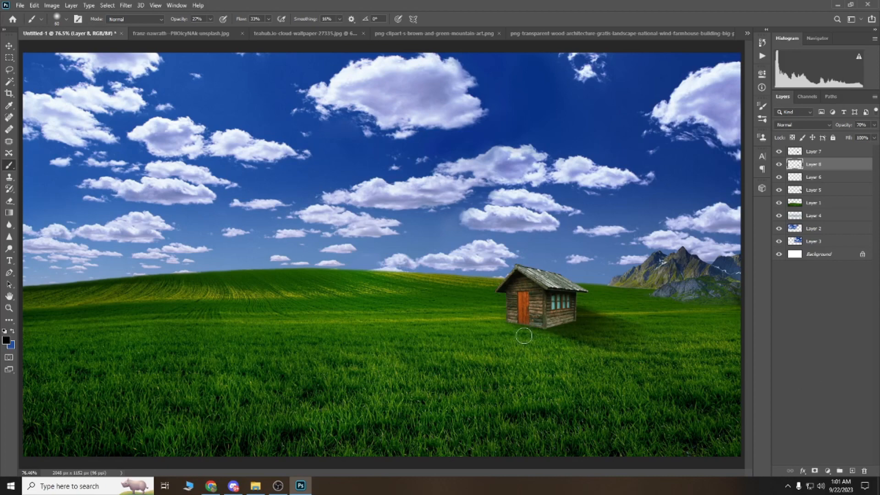
- Select the cabin layer and set the Eraser to full opacity and flow at the cabin's roof edge
key("z")
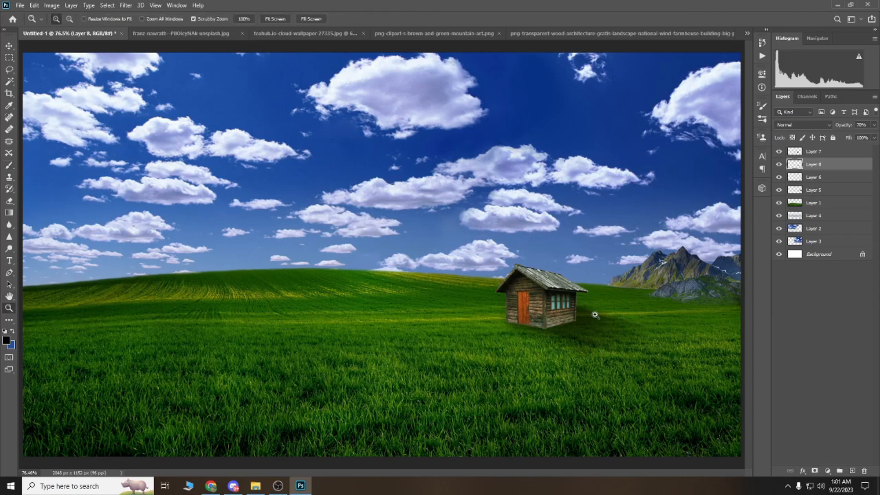
left_click(556, 319)
left_click(555, 319)
key("v")
left_click(545, 305)
key("e")
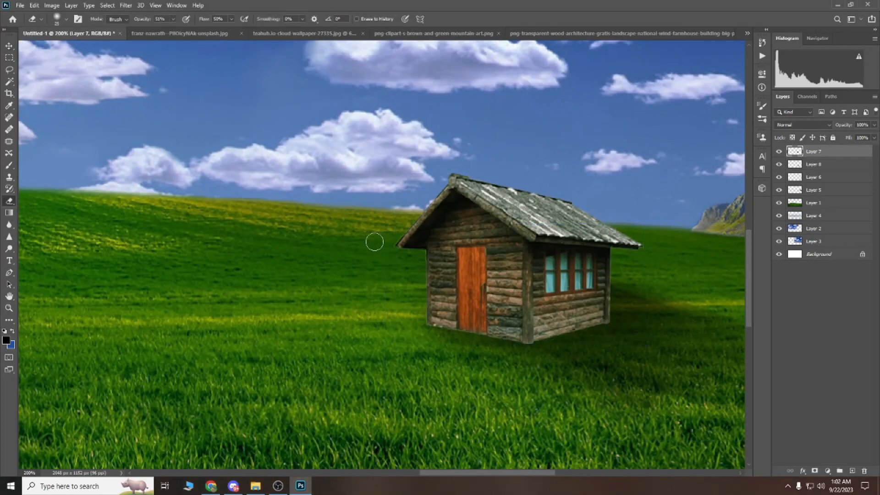
key("0")
key("shift+0")
- Add an empty layer on top, and select the whole cabin on its own layer with the Quick Selection tool
left_click(852, 471)
left_click(9, 165)
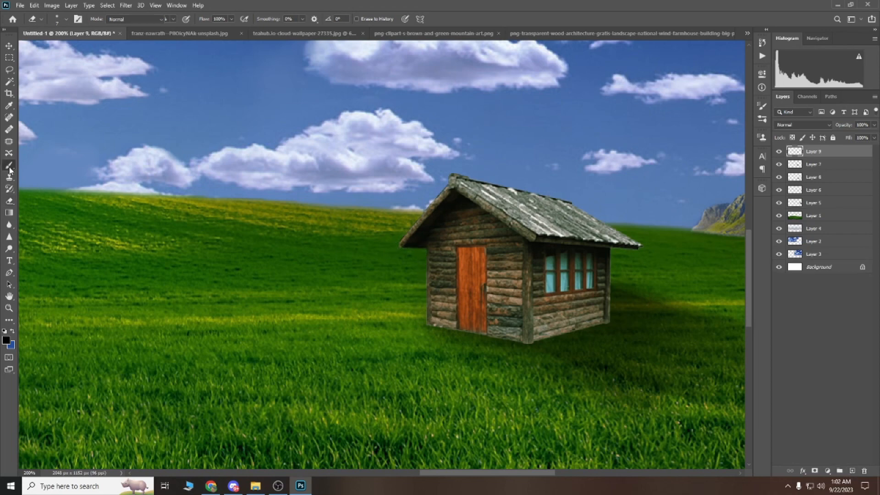
left_click(814, 164)
key("w")
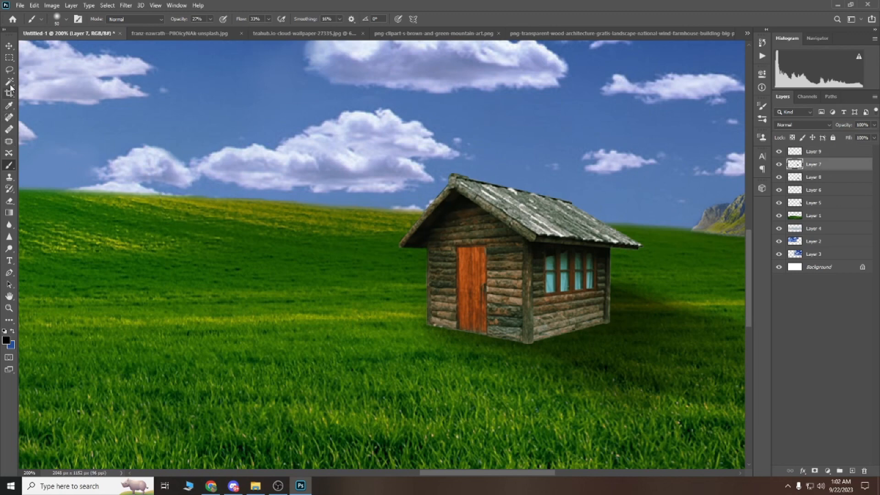
left_click(447, 192)
left_click(444, 304, "shift")
left_click(469, 274, "shift")
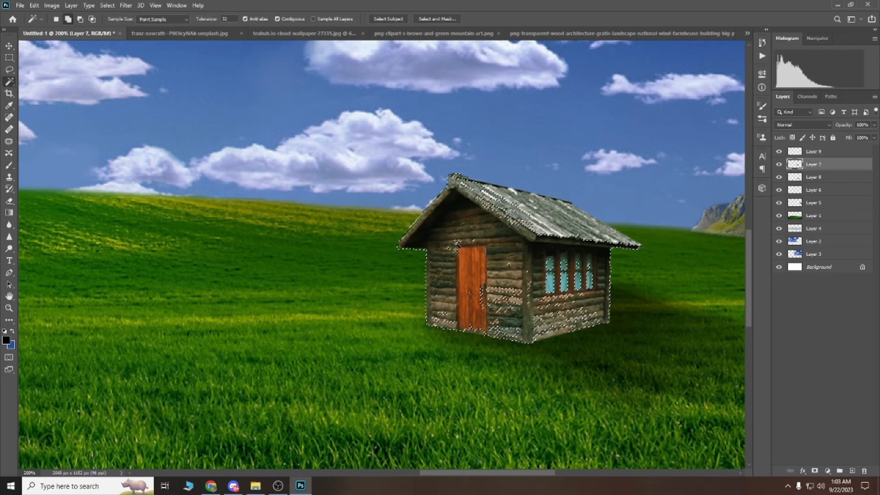
key("shift+w")
key("shift+w")
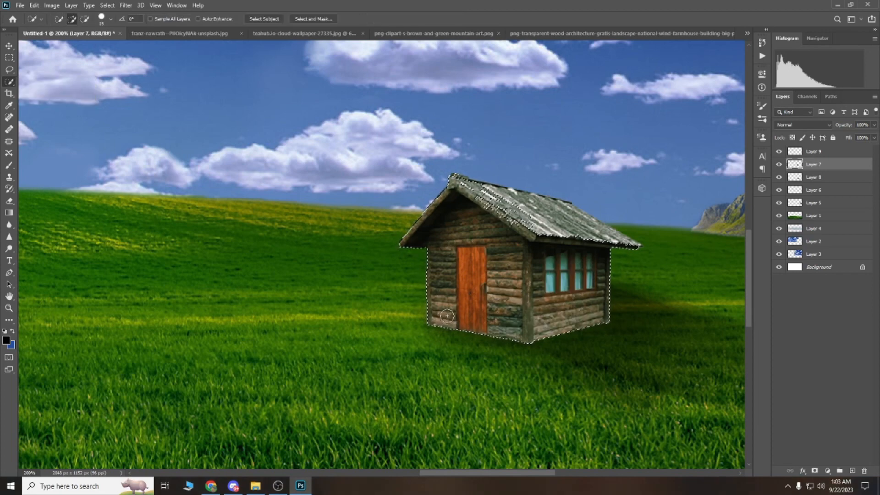
- Set the brush's foreground color to yellow e1df13
key("b")
left_click(6, 340)
left_click(329, 415)
left_click(306, 331)
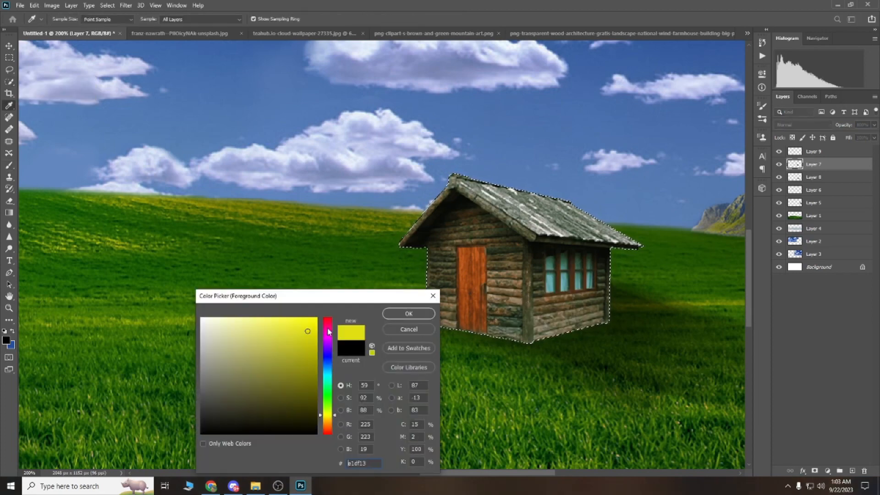
left_click(409, 314)
- Try tinting the cabin's front yellow directly on the cabin layer and preview other blend modes for it
left_click_drag(458, 194, 405, 245)
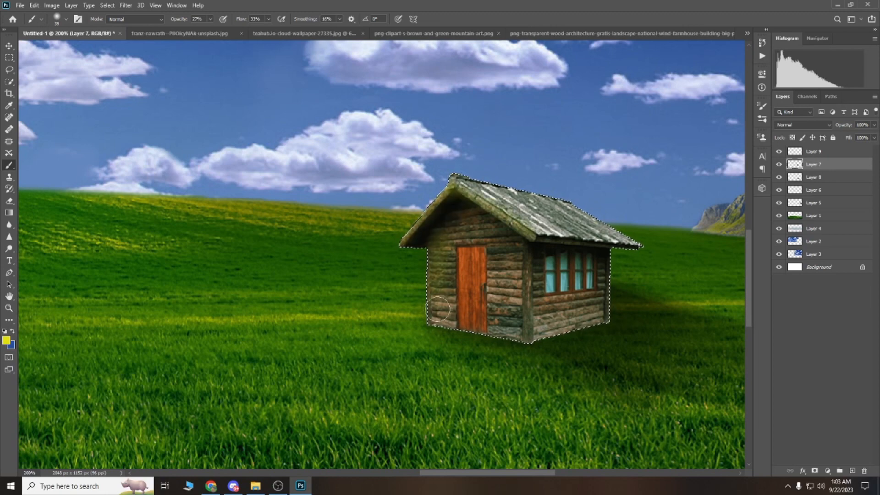
key("p")
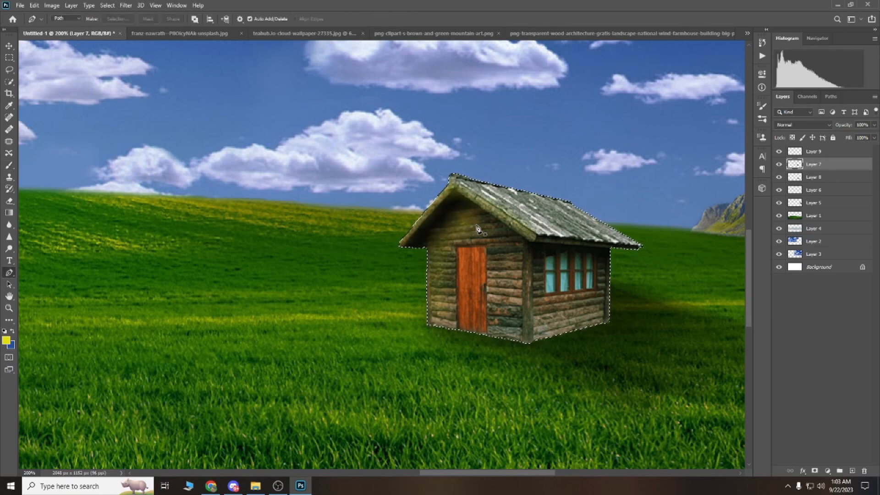
key("b")
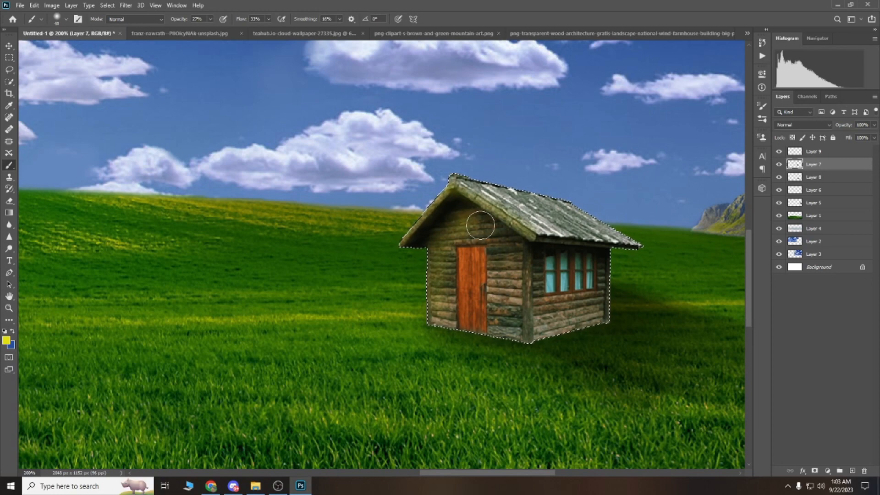
left_click(803, 125)
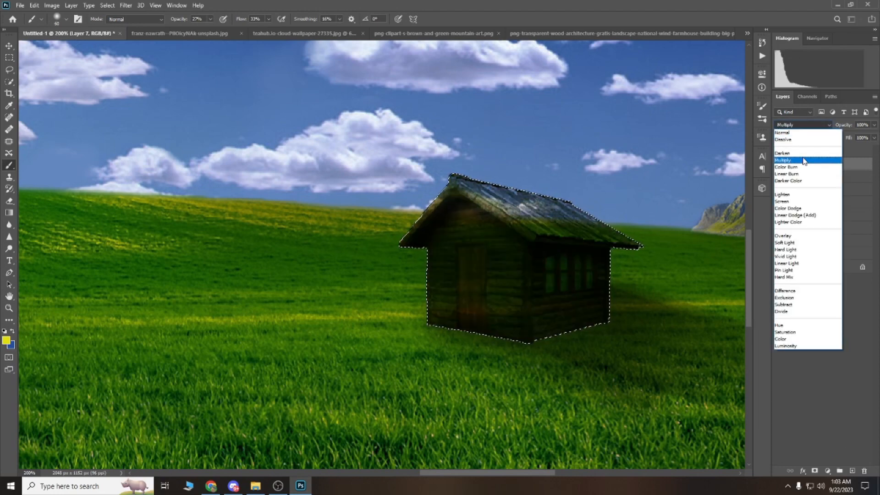
left_click(765, 132)
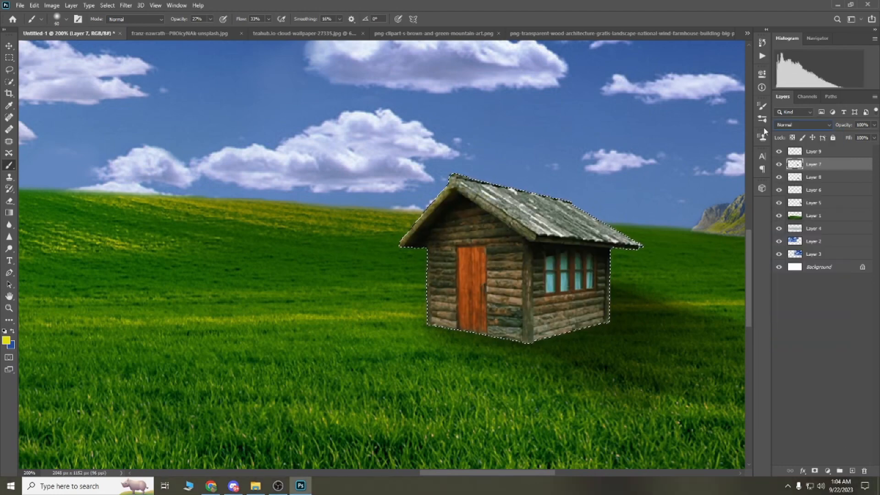
- Paint soft yellow light over the cabin's front wall and gable on a new layer above it, and set the layer to Overlay
left_click(814, 152)
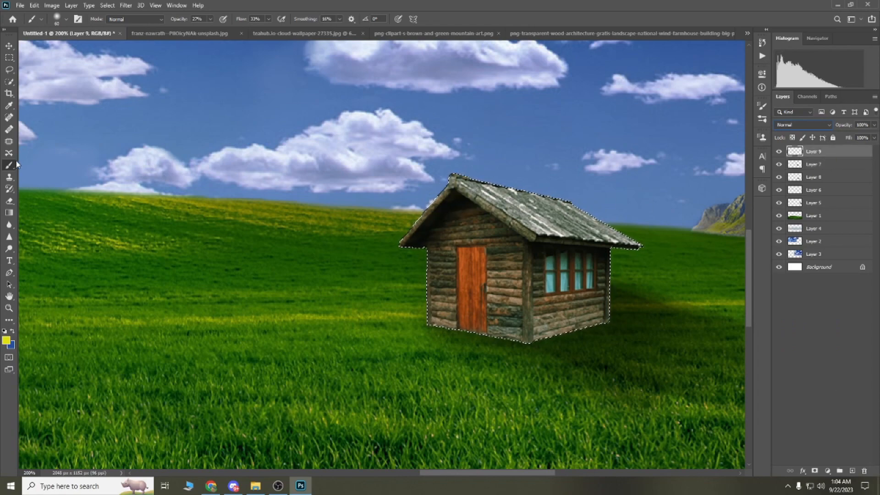
key("v")
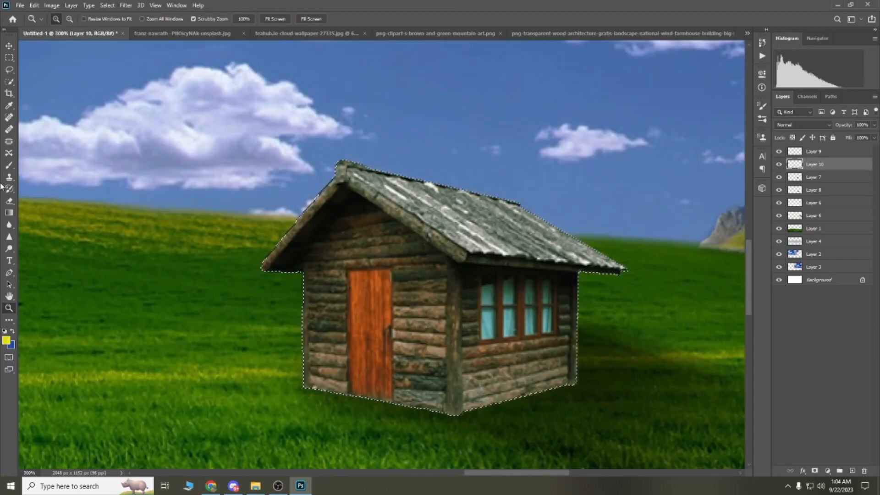
mouse_move(274, 249)
left_mouse_down()
mouse_move(321, 256)
mouse_move(350, 222)
mouse_move(427, 385)
mouse_move(383, 298)
left_mouse_up()
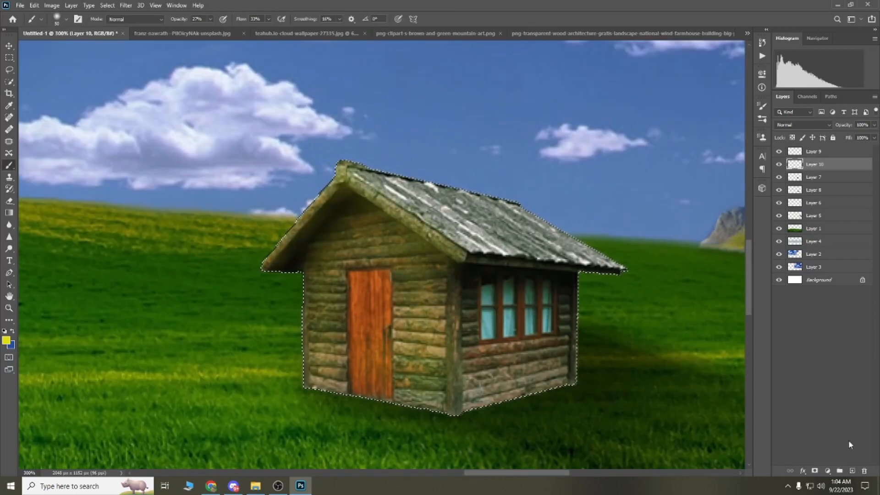
left_click(802, 124)
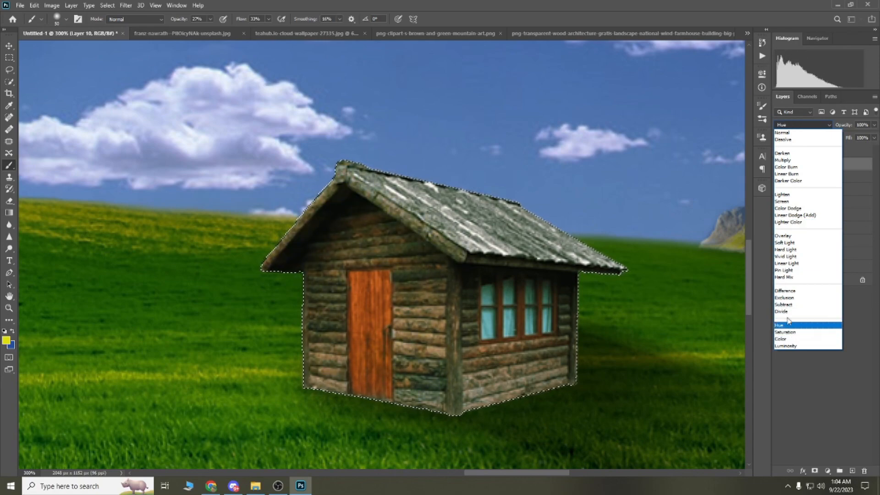
left_click(792, 236)
key("z")
key("ctrl+0")
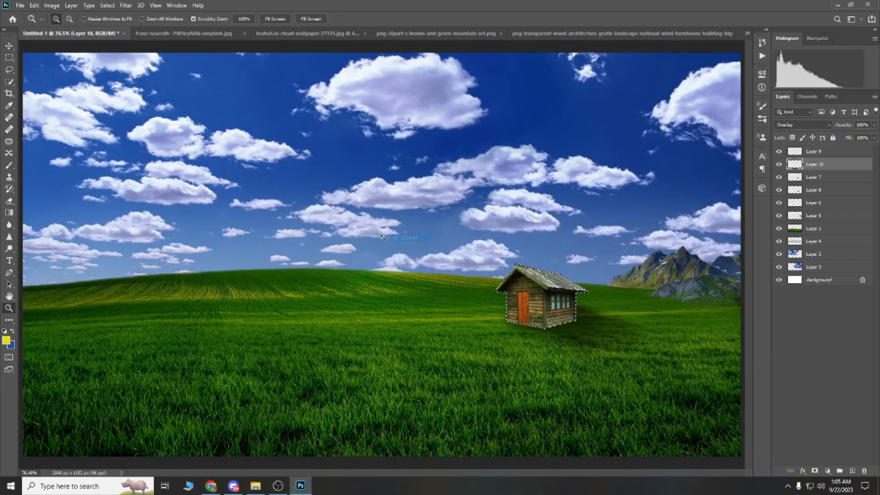
- Darken the cabin's roof and window-side wall with soft black brush strokes on the Overlay layer
right_click(153, 283)
left_click(177, 336)
left_click(641, 313)
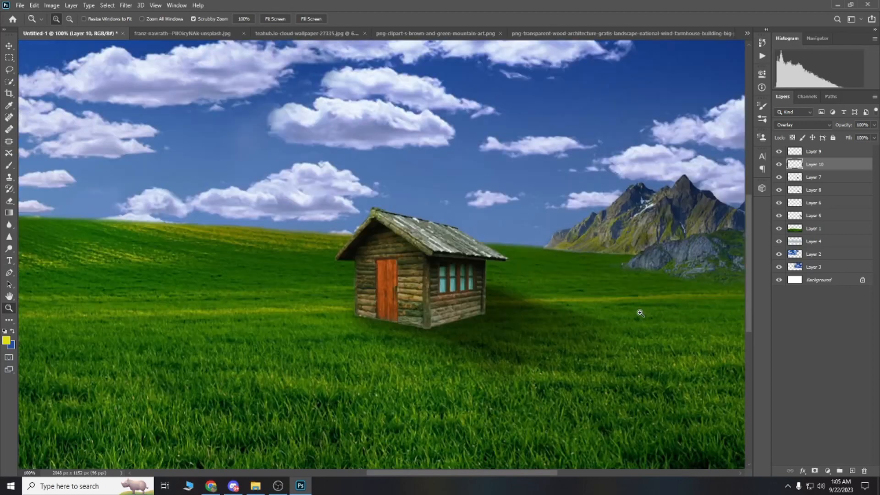
key("b")
left_click(6, 340)
left_click(199, 423)
left_click(406, 309)
mouse_move(369, 318)
left_mouse_down()
mouse_move(402, 297)
mouse_move(405, 315)
mouse_move(374, 286)
mouse_move(406, 306)
left_mouse_up()
key("]")
mouse_move(405, 203)
left_mouse_down()
mouse_move(289, 189)
mouse_move(460, 246)
mouse_move(389, 231)
mouse_move(351, 202)
left_mouse_up()
key("[")
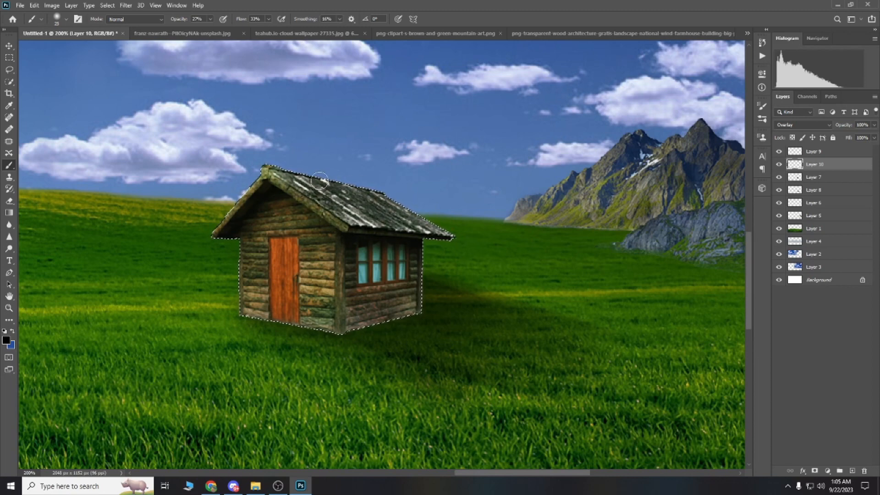
key("[")
mouse_move(352, 290)
left_mouse_down()
mouse_move(354, 328)
mouse_move(428, 283)
mouse_move(397, 317)
mouse_move(348, 319)
mouse_move(426, 288)
mouse_move(413, 264)
left_mouse_up()
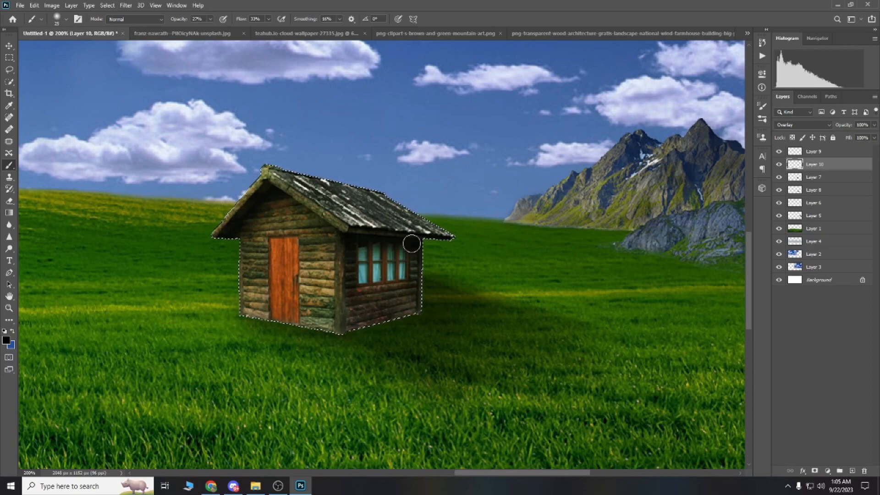
- Clear the selection around the cabin
key("z")
right_click(362, 255)
left_click(380, 282)
right_click(9, 82)
left_click(33, 99)
left_click(54, 43)
- Duplicate the cabin's shadow layer, and rotate and reposition the copy so it runs steeply behind and below the cabin
left_click(818, 189)
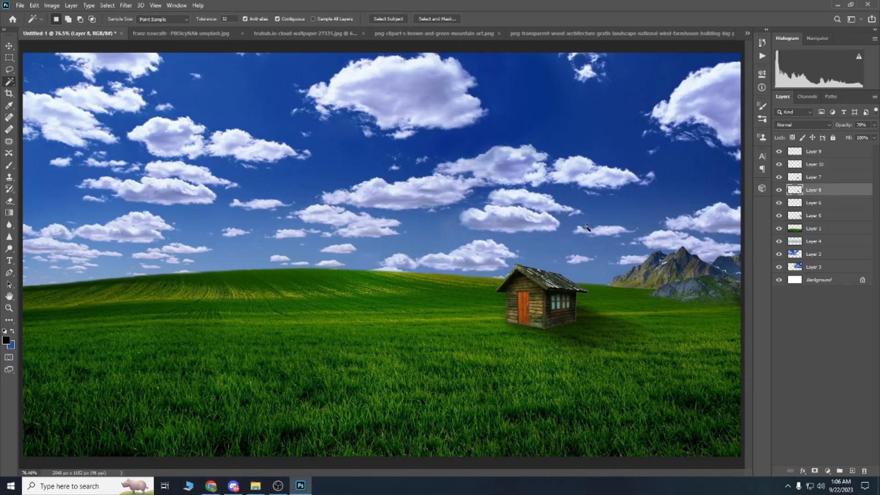
key("v")
key("ctrl+c")
key("ctrl+v")
left_click_drag(350, 246, 479, 312)
left_click_drag(420, 274, 458, 367)
left_click_drag(486, 342, 506, 366)
left_click_drag(490, 330, 460, 321)
left_click(191, 19)
left_click_drag(501, 343, 531, 321)
left_click_drag(573, 427, 588, 421)
left_click(125, 5)
left_click(530, 340)
key("Return")
- Apply Motion Blur to the rotated shadow copy and nudge it under the cabin's front
left_click(126, 5)
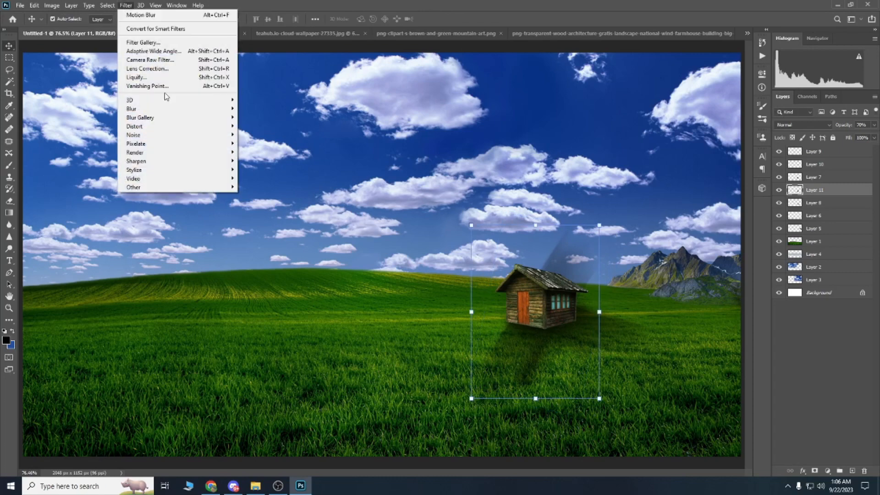
mouse_move(138, 108)
left_click(258, 161)
left_click_drag(244, 354, 247, 354)
left_click(308, 202)
left_click_drag(526, 348, 534, 355)
- Enlarge the Eraser to 275 and remove the shadow copy's excess over the sky and the lower grass
key("e")
key("bracketright")
key("bracketright")
key("bracketright")
key("bracketright")
key("bracketright")
key("bracketright")
key("bracketright")
key("bracketright")
key("bracketright")
key("bracketright")
key("bracketright")
key("bracketright")
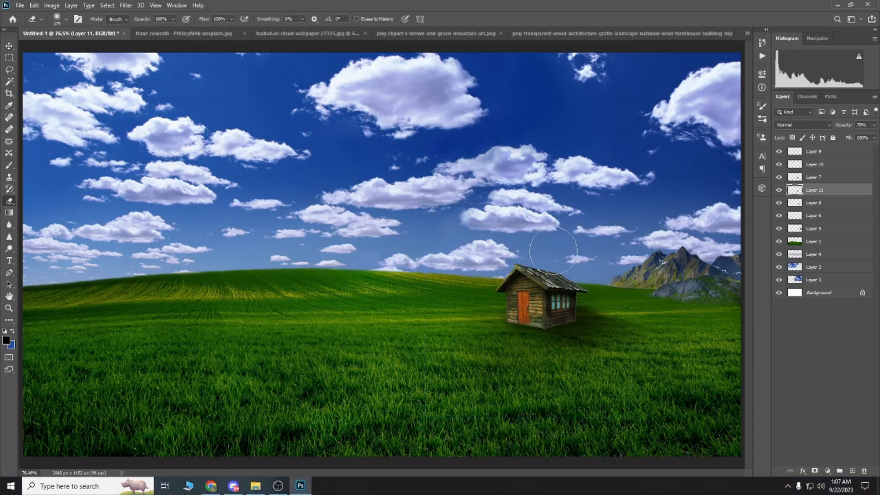
- Place the barrel-png-9 image, scale it down and position it beside the cabin's front left corner
left_click(826, 207)
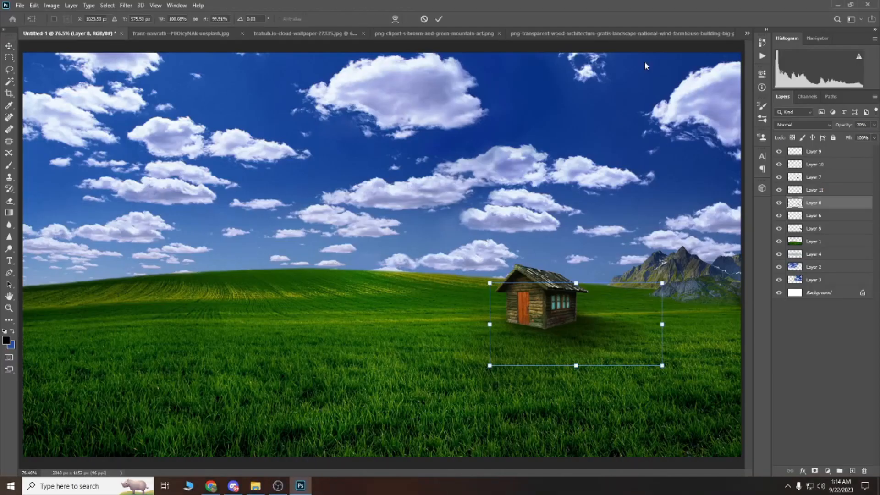
left_click_drag(591, 340, 502, 306)
left_click_drag(823, 144, 823, 147)
key("ctrl+t")
left_click_drag(539, 361, 586, 330)
left_click_drag(597, 336, 506, 324)
key("Return")
- Move the barrel layer directly beneath Layer 11 and nudge the barrels slightly towards the cabin wall
left_click_drag(815, 152, 814, 207)
left_click(501, 316)
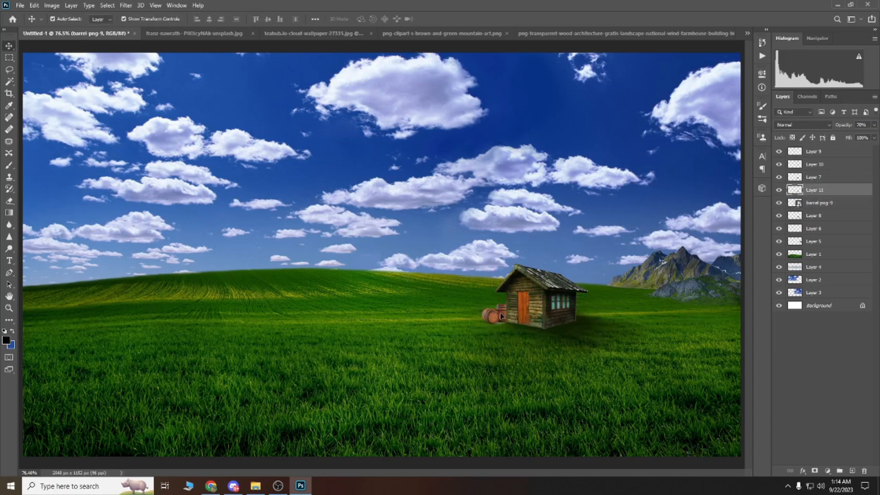
scroll(501, 316, "up", 2)
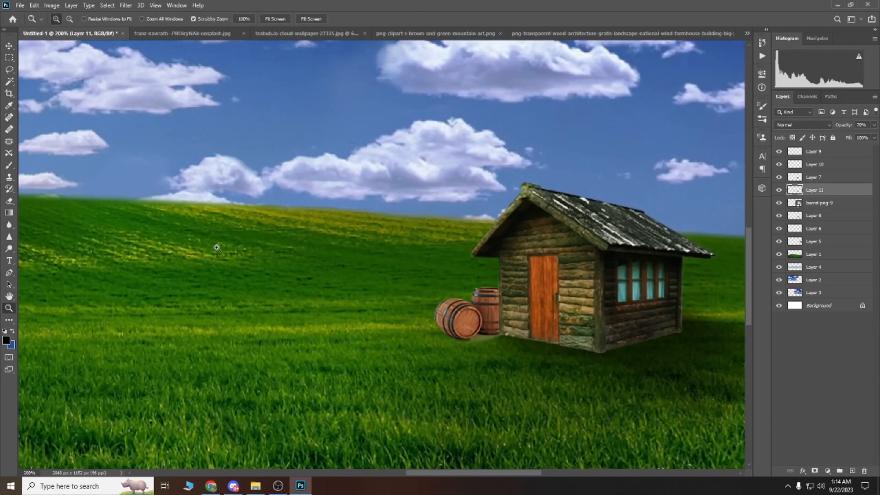
left_click(817, 203)
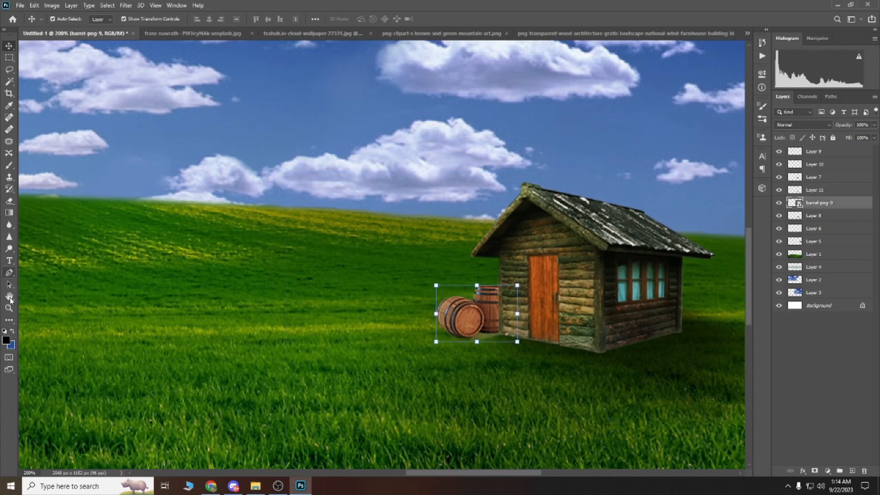
- Add a new layer above the barrels and shade their bases and cabin-facing sides with a soft black brush
left_click(852, 472)
key("b")
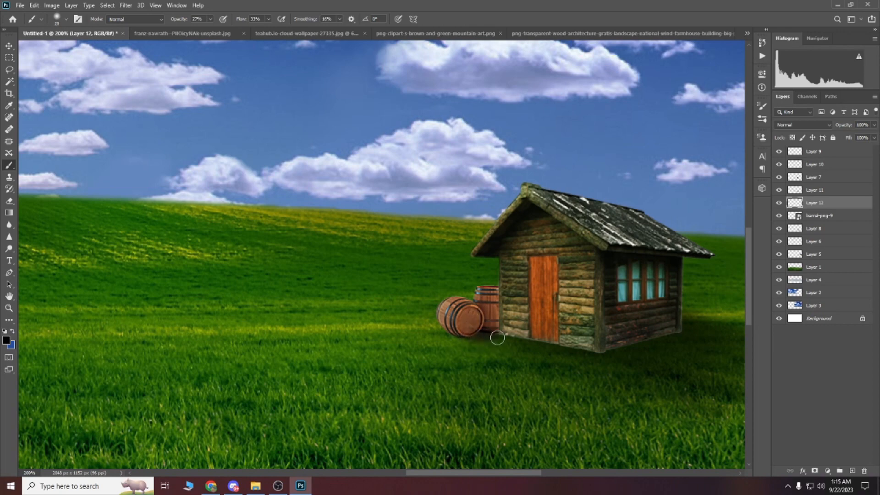
left_click_drag(496, 319, 497, 309)
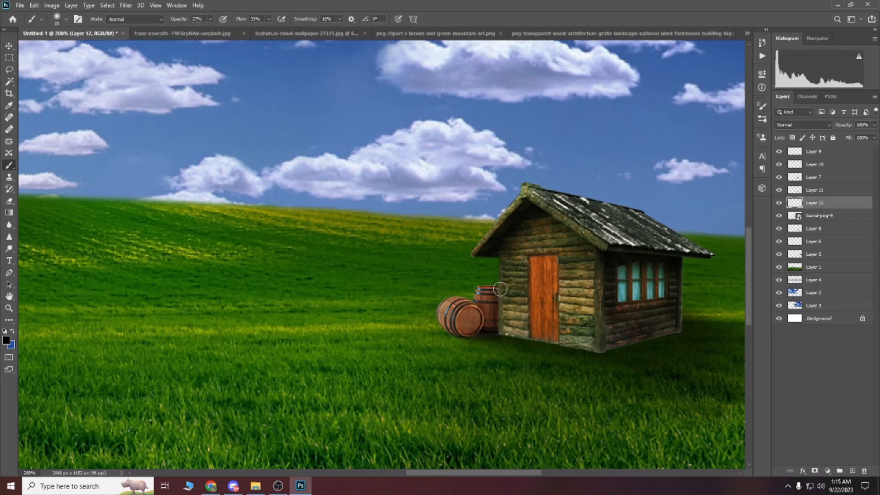
key("bracketleft")
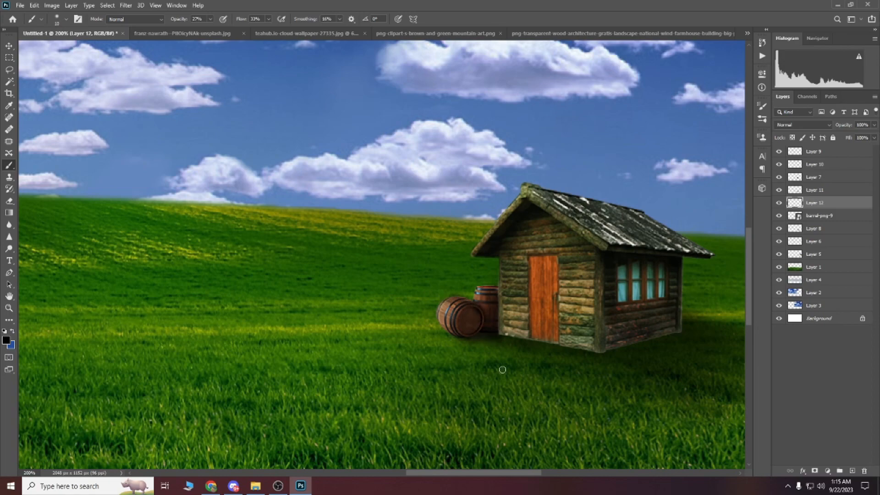
- Darken and retone the barrels with a Curves adjustment, shaping both the overall curve and individual colour channels
left_click(459, 316, "ctrl")
key("ctrl+m")
mouse_move(196, 161)
left_mouse_down()
mouse_move(178, 193)
mouse_move(171, 187)
mouse_move(190, 172)
mouse_move(184, 160)
mouse_move(190, 178)
mouse_move(195, 158)
left_mouse_up()
left_click(144, 105)
left_click(142, 123)
left_click(155, 105)
left_click(146, 139)
left_click(152, 105)
left_click(146, 122)
left_click(143, 105)
left_click(137, 131)
left_click_drag(168, 187, 167, 191)
left_click_drag(213, 142, 215, 147)
left_click_drag(166, 191, 164, 194)
left_click(363, 92)
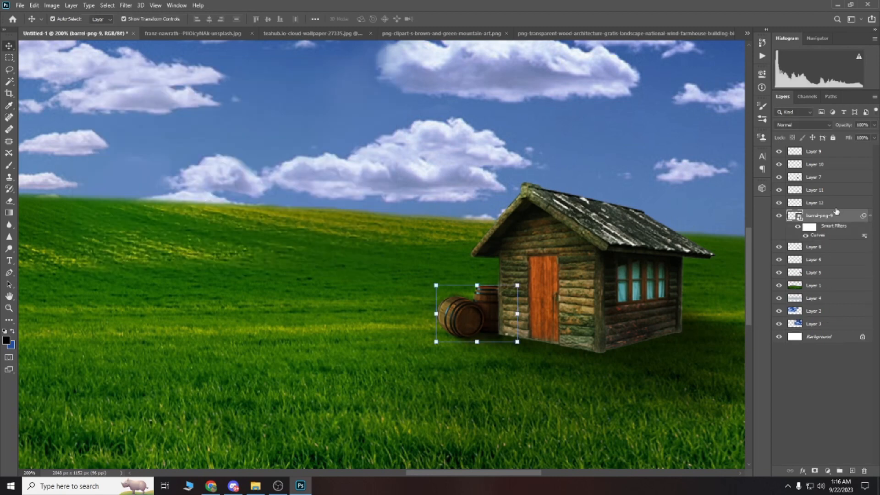
- On Layer 12, paint additional soft black shading beneath the barrels and along their left side
left_click(833, 205)
key("b")
key("bracketleft")
key("bracketleft")
key("bracketleft")
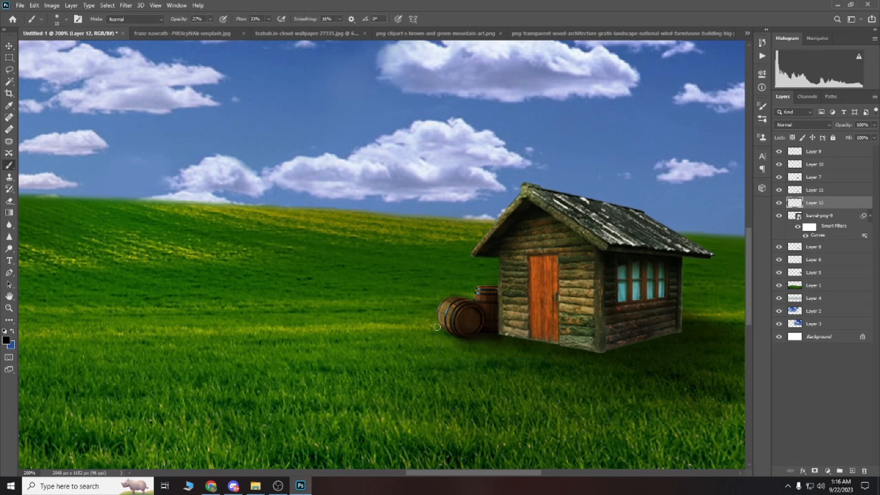
key("bracketright")
key("bracketright")
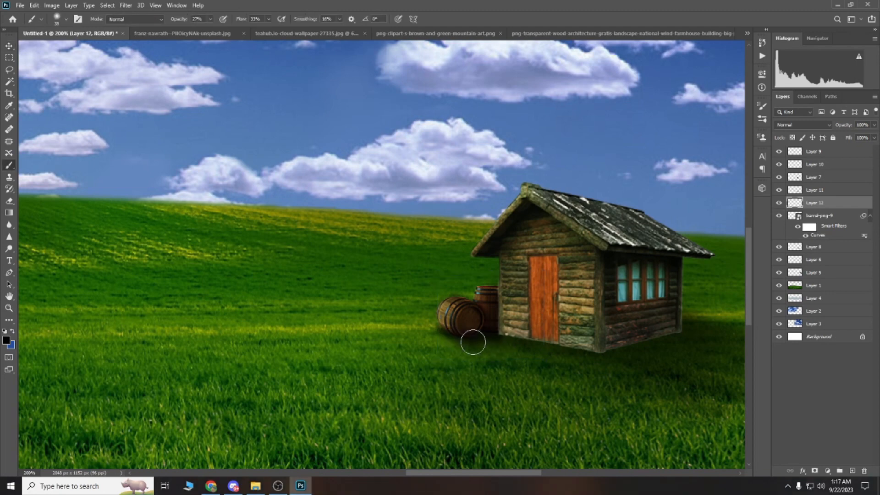
key("z")
key("ctrl+0")
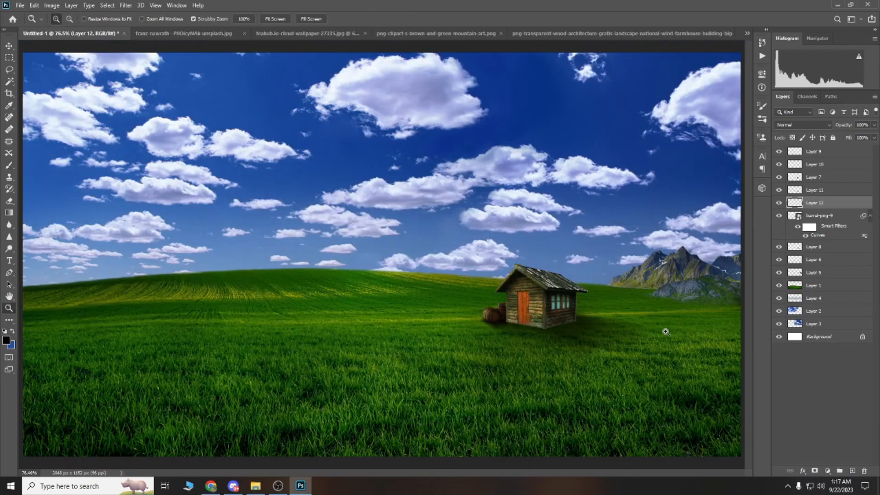
key("v")
left_click(823, 215, "shift")
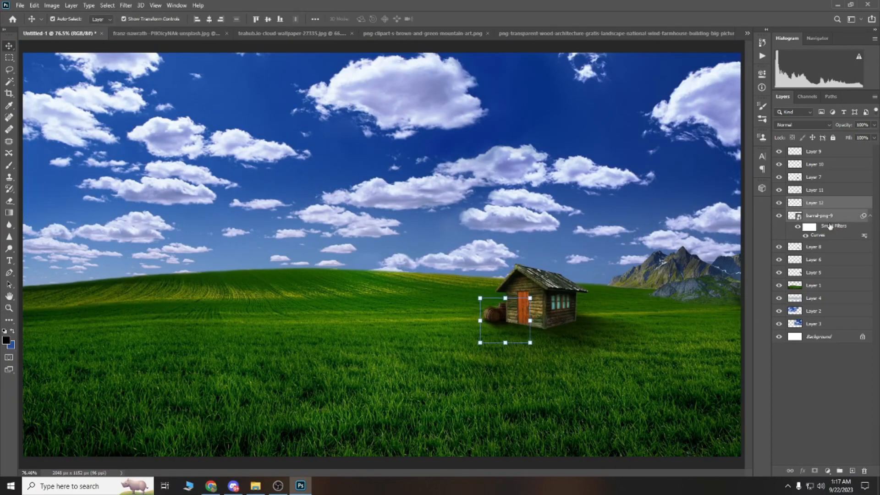
left_click(816, 164)
key("z")
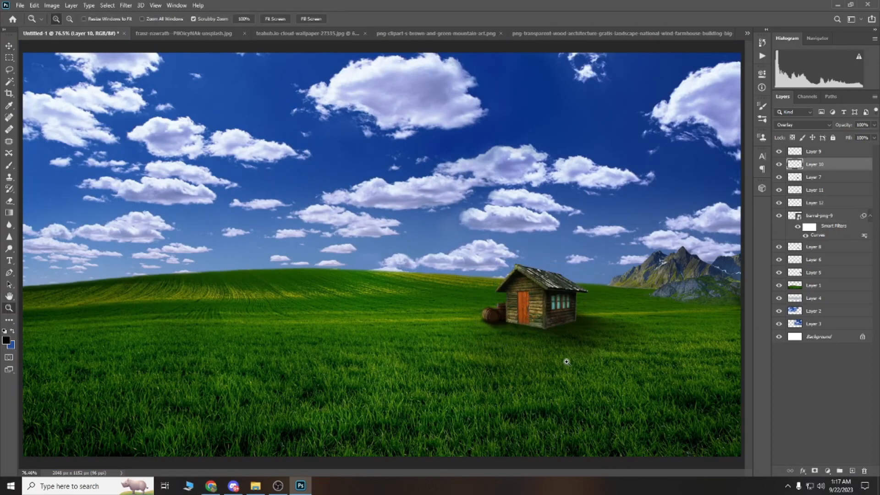
left_click(21, 8)
- Erase excess shading on Layer 12 over the barrels and their edges with a small Eraser
left_click(484, 303)
left_click(486, 300)
left_click(486, 301)
left_click(486, 299)
left_click(486, 299)
left_click(486, 299)
left_click(8, 165)
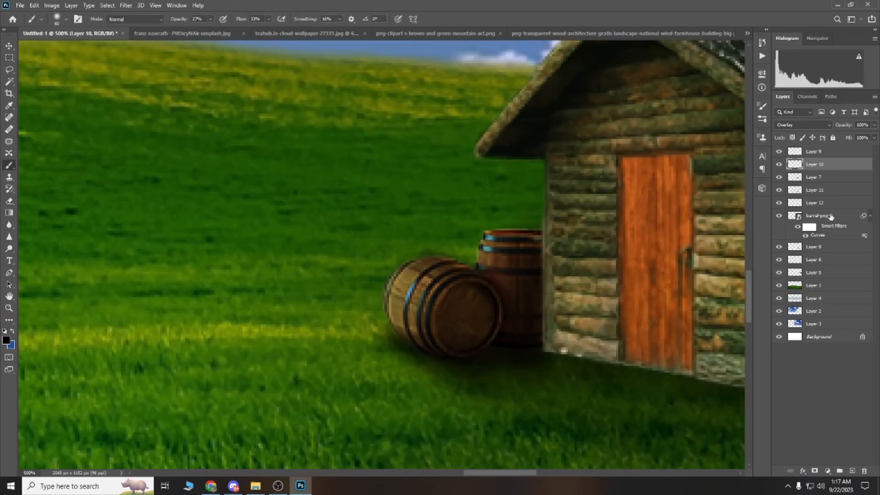
left_click(831, 217)
left_click(823, 204)
left_click(9, 46)
left_click(10, 201)
key("[")
key("[")
key("[")
key("[")
key("[")
key("[")
key("[")
key("[")
key("[")
key("[")
key("[")
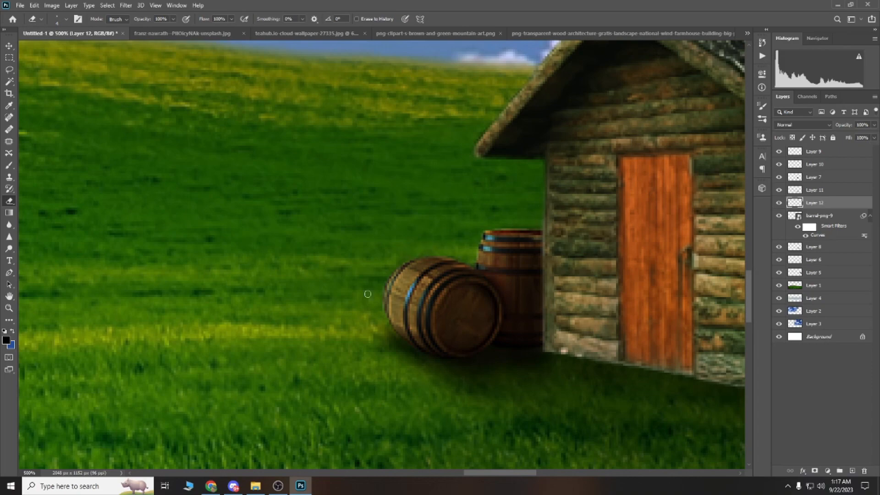
- Set the blend mode of the barrel shading on Layer 12 to Luminosity
key("z")
right_click(369, 204)
left_click(385, 207)
left_click(513, 319)
left_click(513, 319)
left_click(513, 319)
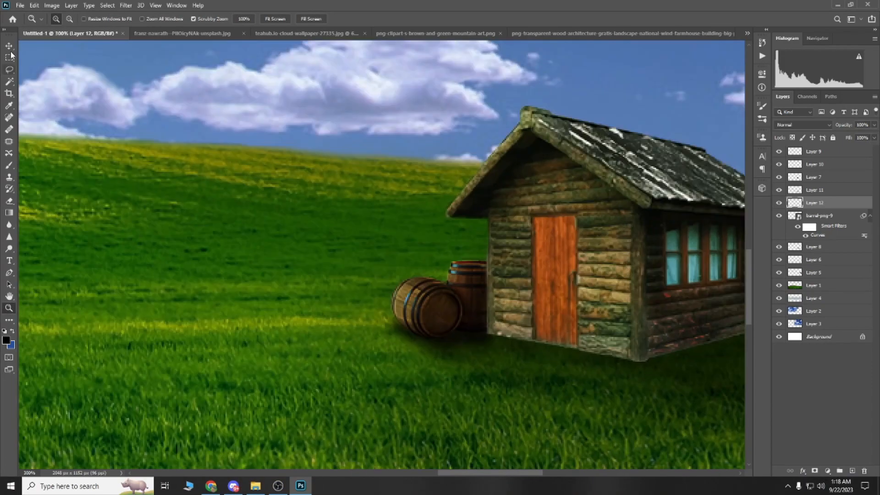
key("v")
left_click(816, 216)
left_click(816, 204)
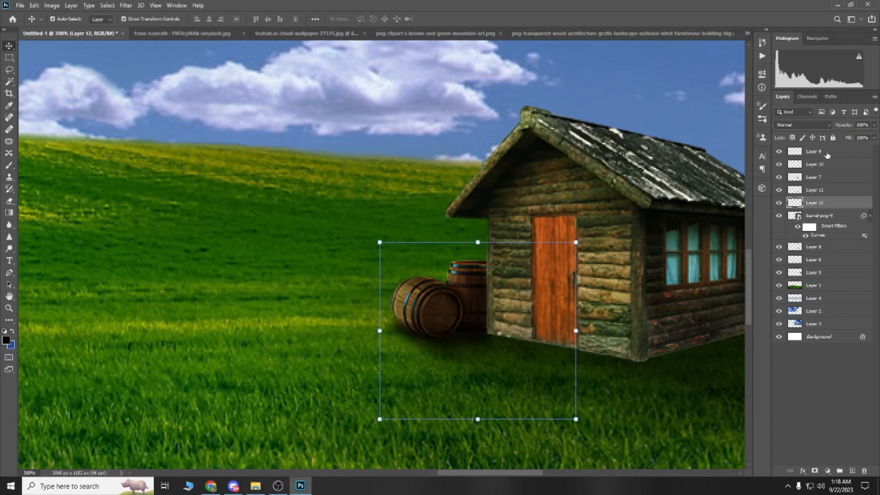
left_click(803, 124)
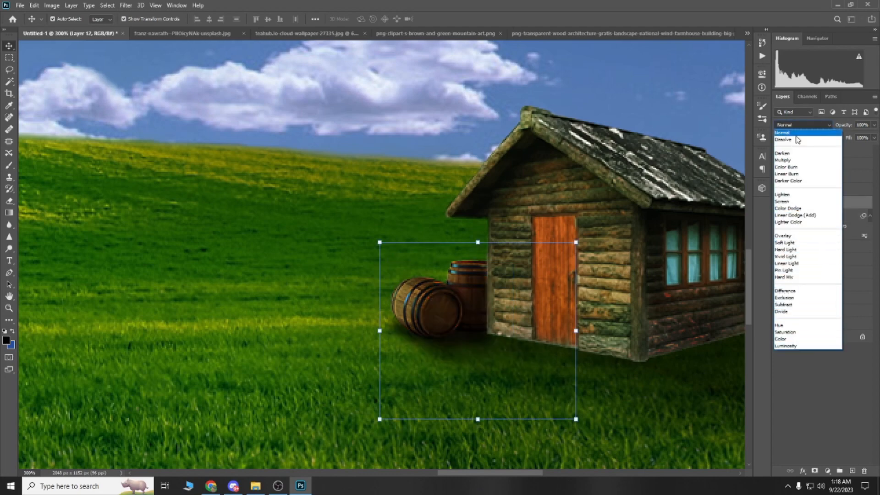
left_click(785, 346)
- Save the finished composite as the JPG file Untitled-1.jpg
key("z")
key("ctrl+0")
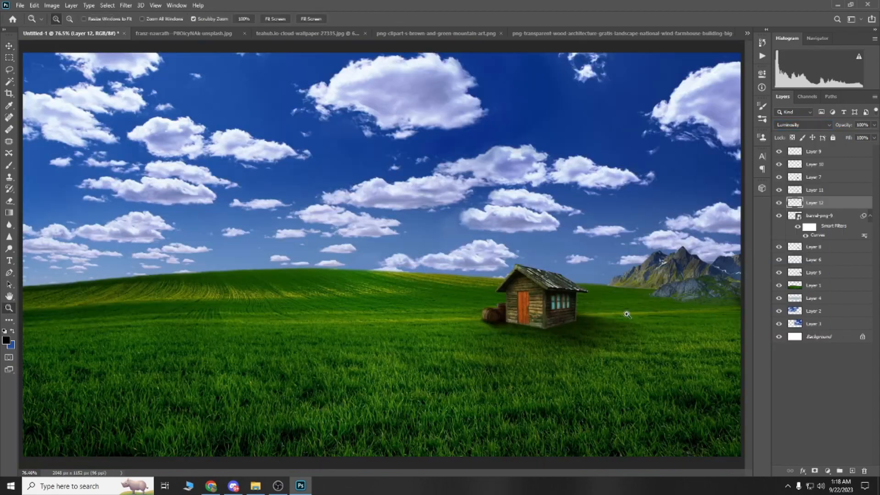
left_click(21, 5)
left_click(46, 115)
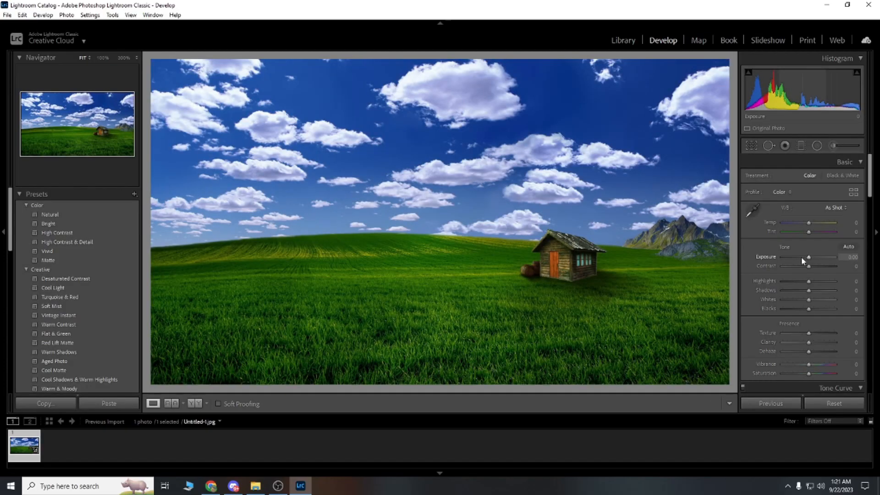
- In Lightroom Classic, set Exposure to -0.18, Contrast to -21, Highlights to -67, Shadows to -11 and Whites to +46 for Untitled-1.jpg
mouse_move(802, 257)
left_mouse_down()
mouse_move(816, 269)
mouse_move(804, 268)
left_mouse_up()
mouse_move(809, 282)
left_mouse_down()
mouse_move(791, 283)
mouse_move(806, 295)
left_mouse_up()
mouse_move(809, 301)
left_mouse_down()
mouse_move(821, 302)
mouse_move(812, 310)
left_mouse_up()
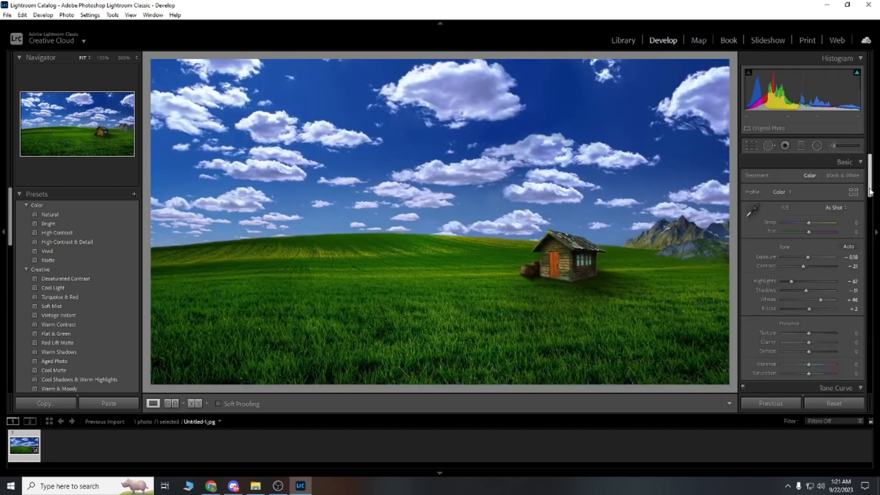
- Set Blacks to +4, Texture to +16, Clarity to +11 and Vibrance to +33
scroll(811, 307, "down", 2)
left_click_drag(808, 246, 818, 276)
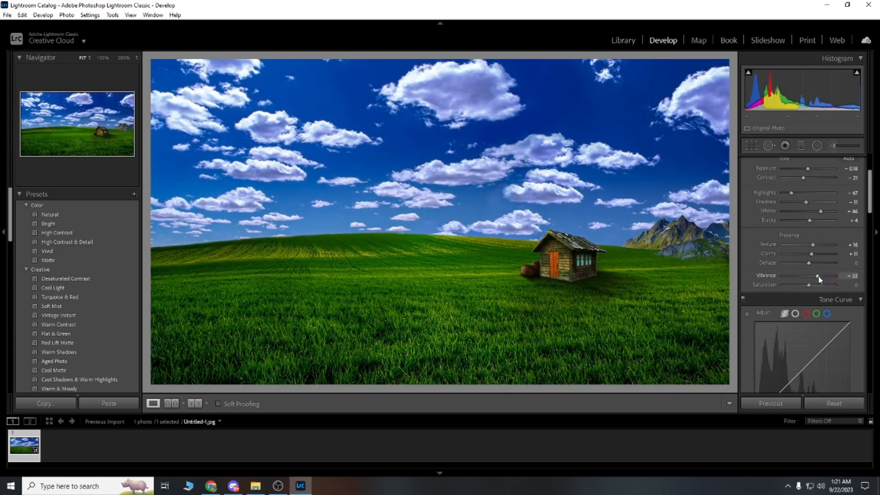
scroll(866, 225, "down", 2)
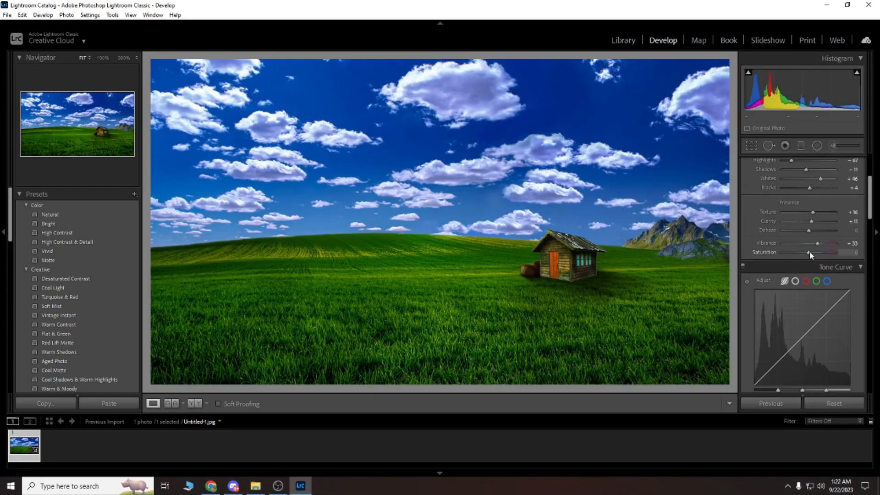
- Raise Saturation to +26 and lower the tone curve's Highlights region to -28
scroll(870, 245, "down", 4)
left_click_drag(809, 249, 800, 250)
left_click_drag(870, 239, 870, 242)
scroll(803, 229, "up", 3)
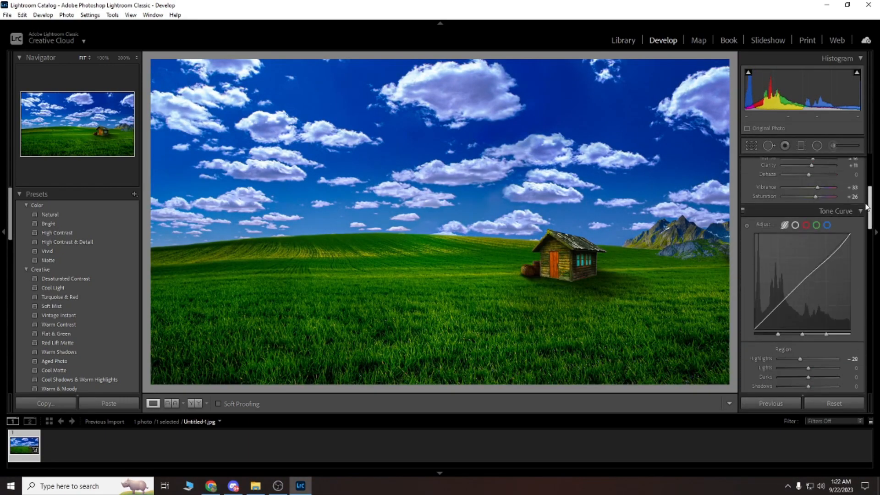
- Raise the red saturation to +22 in the HSL adjustments and fine-tune the remaining colour settings
scroll(814, 202, "down", 4)
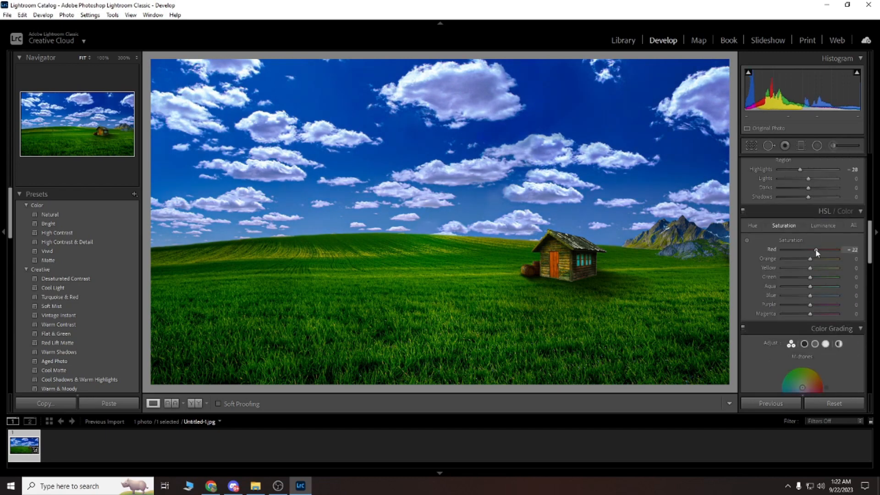
left_click(753, 225)
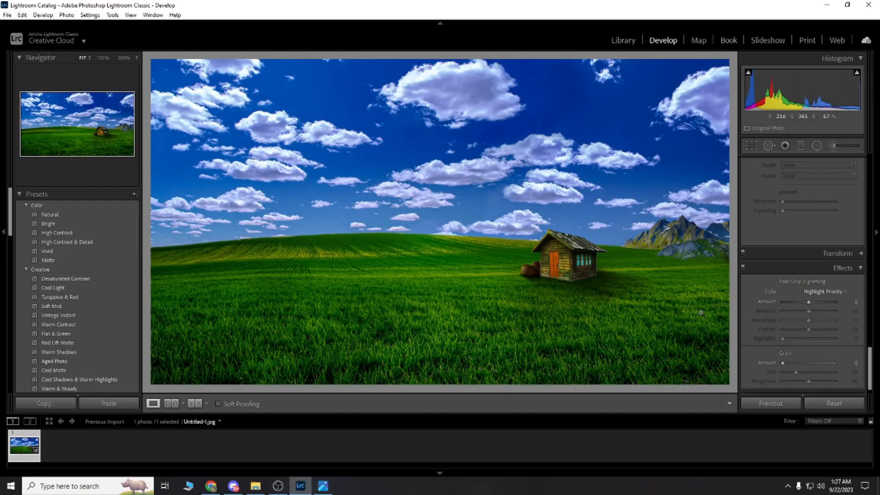
mouse_move(870, 240)
left_mouse_down()
mouse_move(868, 248)
mouse_move(868, 235)
left_mouse_up()
left_click_drag(793, 294, 805, 295)
- Add a dark post-crop vignette with an amount of -19
left_click_drag(870, 235, 866, 360)
left_click_drag(810, 348, 804, 350)
- Export the graded image using the previous export settings
left_click(7, 15)
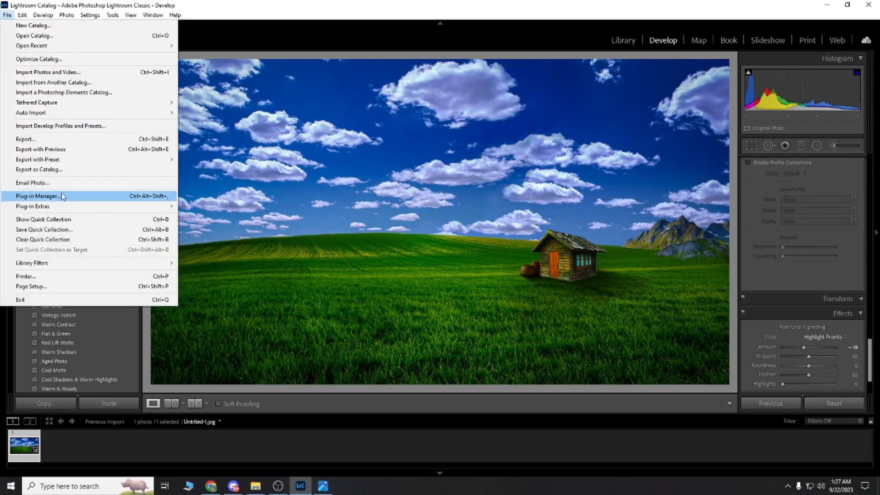
left_click(40, 149)
left_click(359, 253)
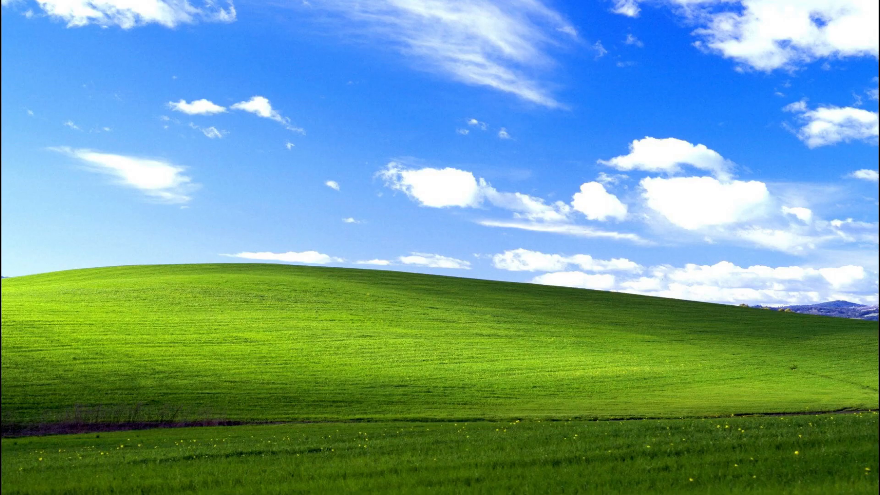